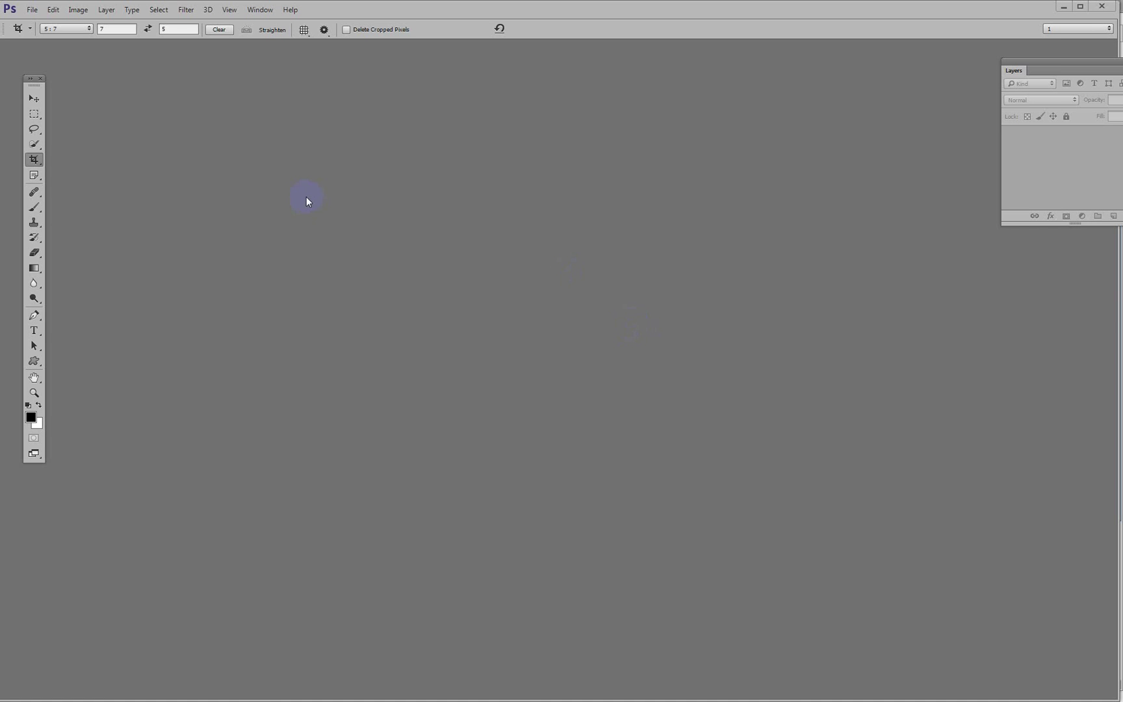
Open the photos Group shot 1.jpg and Group shot 2.jpg together from the Photos folder
{"action": "left_click", "coordinate": [32, 10]}
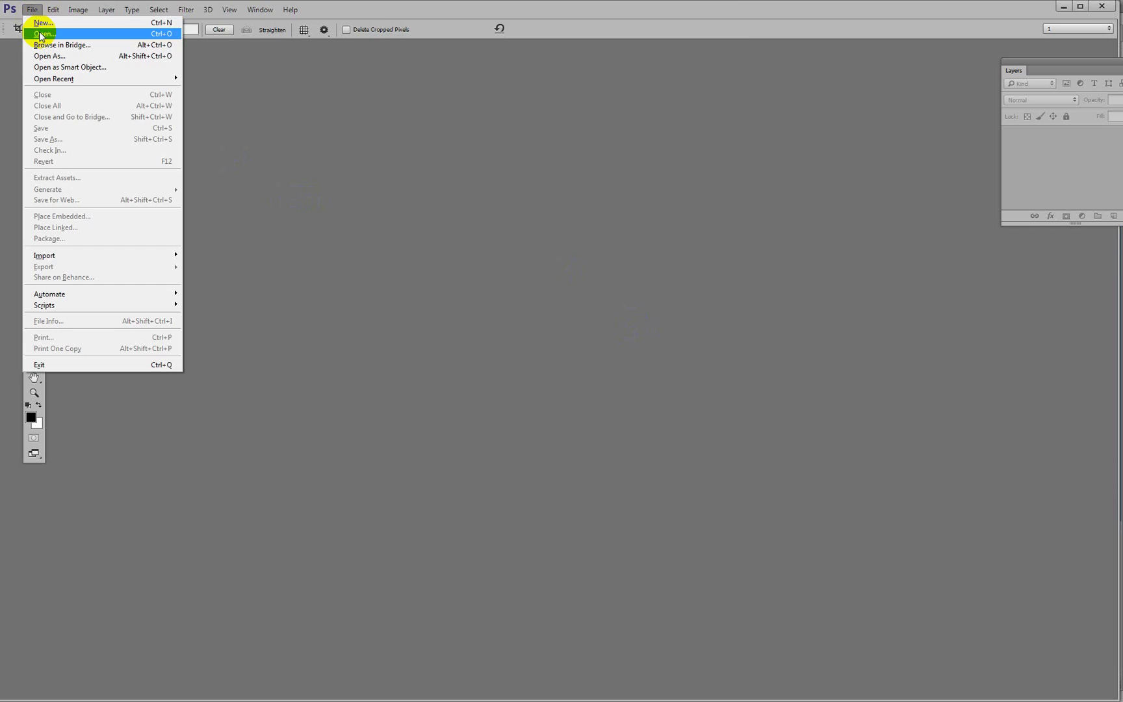
{"action": "left_click", "coordinate": [40, 34]}
{"action": "left_click_drag", "start_coordinate": [299, 129], "coordinate": [173, 68]}
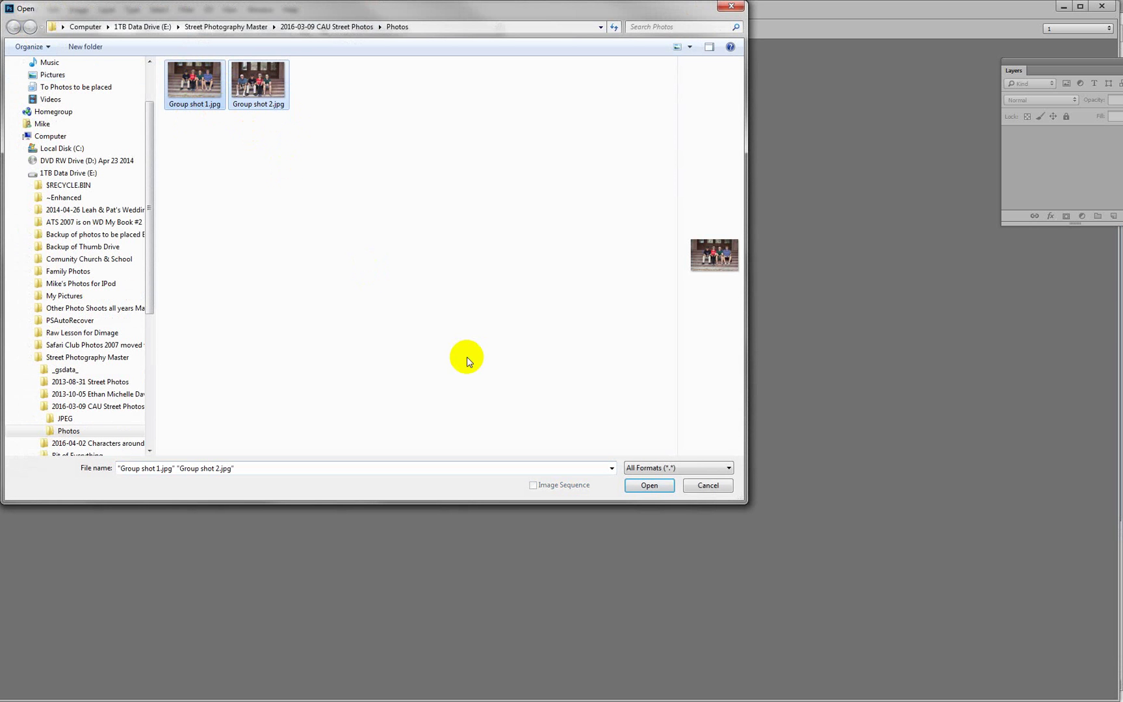
{"action": "left_click", "coordinate": [649, 485]}
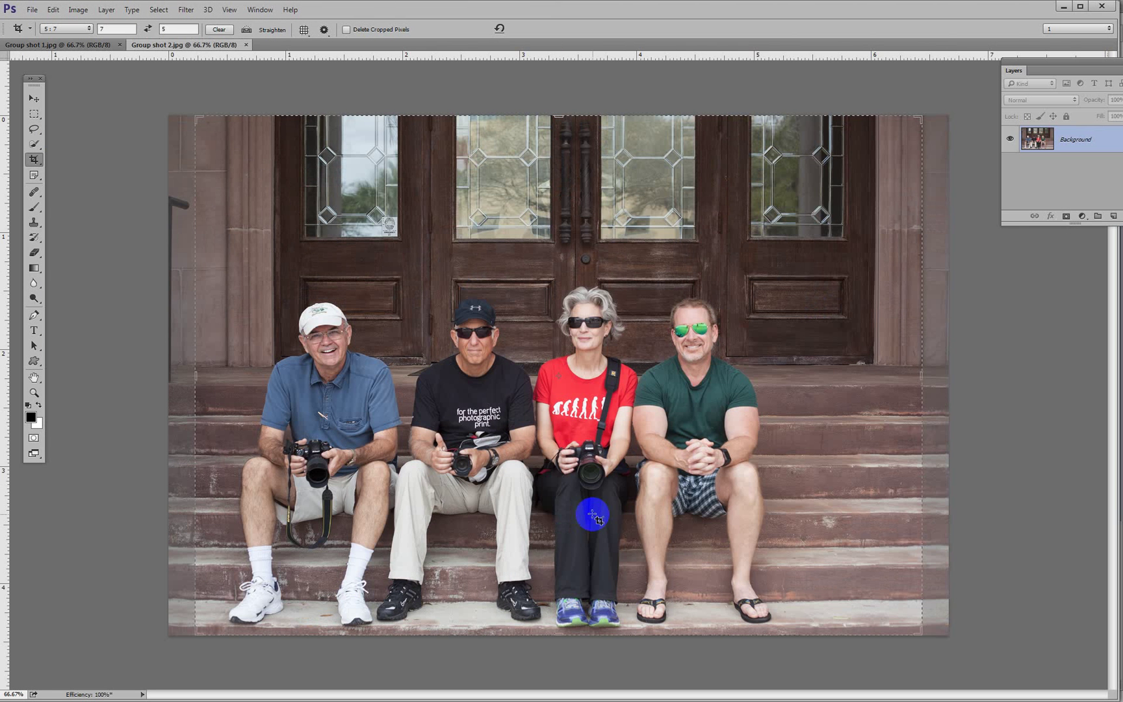
Compare who is sitting on the steps in Group shot 1.jpg and Group shot 2.jpg
{"action": "key", "text": "z"}
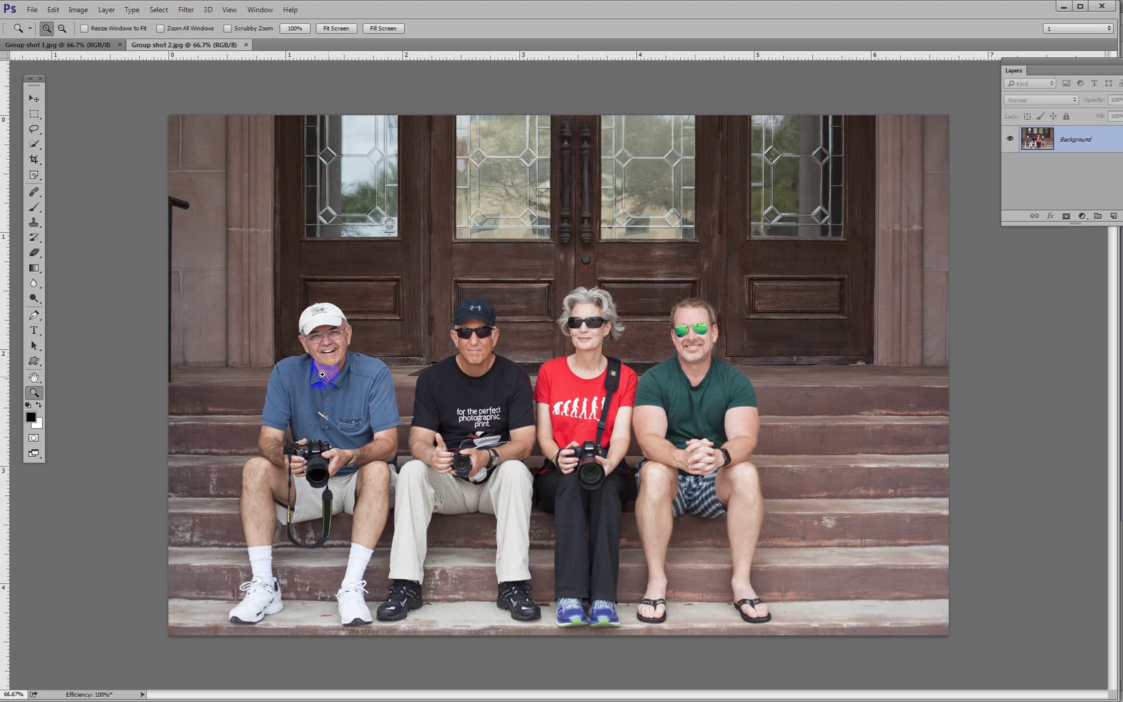
{"action": "left_click", "coordinate": [76, 51]}
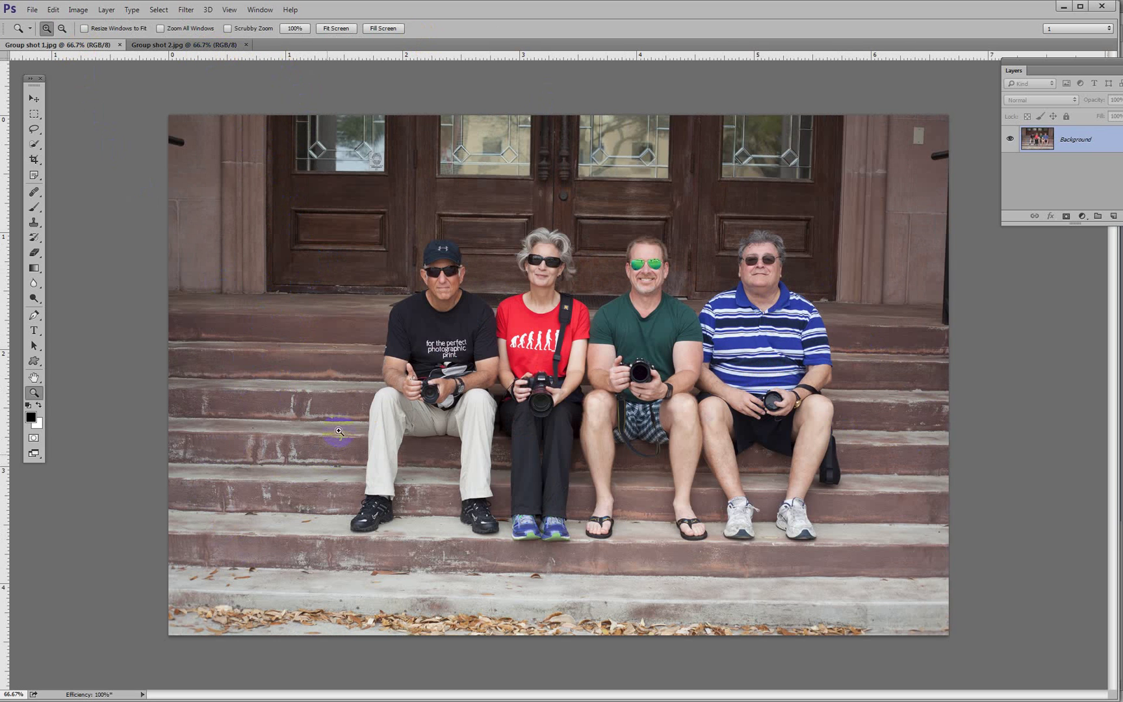
{"action": "left_click", "coordinate": [205, 49]}
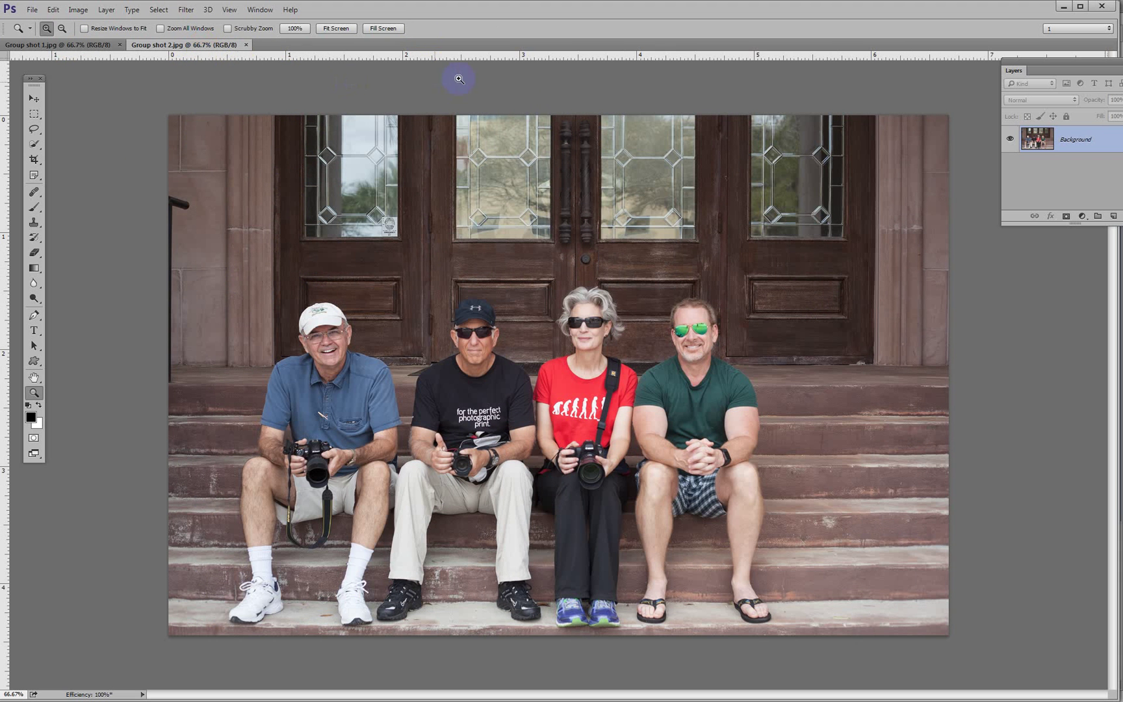
Place horizontal guides in Group shot 2.jpg at the top of the black-shirted man's cap and just below the group's feet
{"action": "left_click_drag", "start_coordinate": [454, 59], "coordinate": [442, 305]}
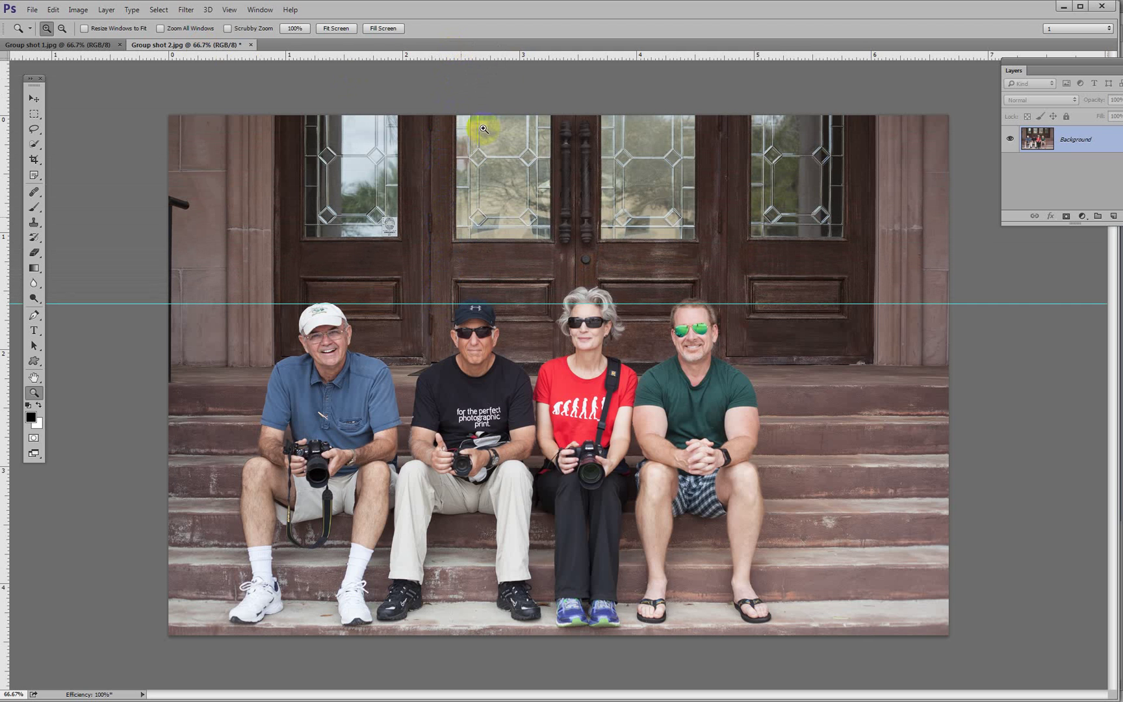
{"action": "left_click_drag", "start_coordinate": [492, 56], "coordinate": [460, 629]}
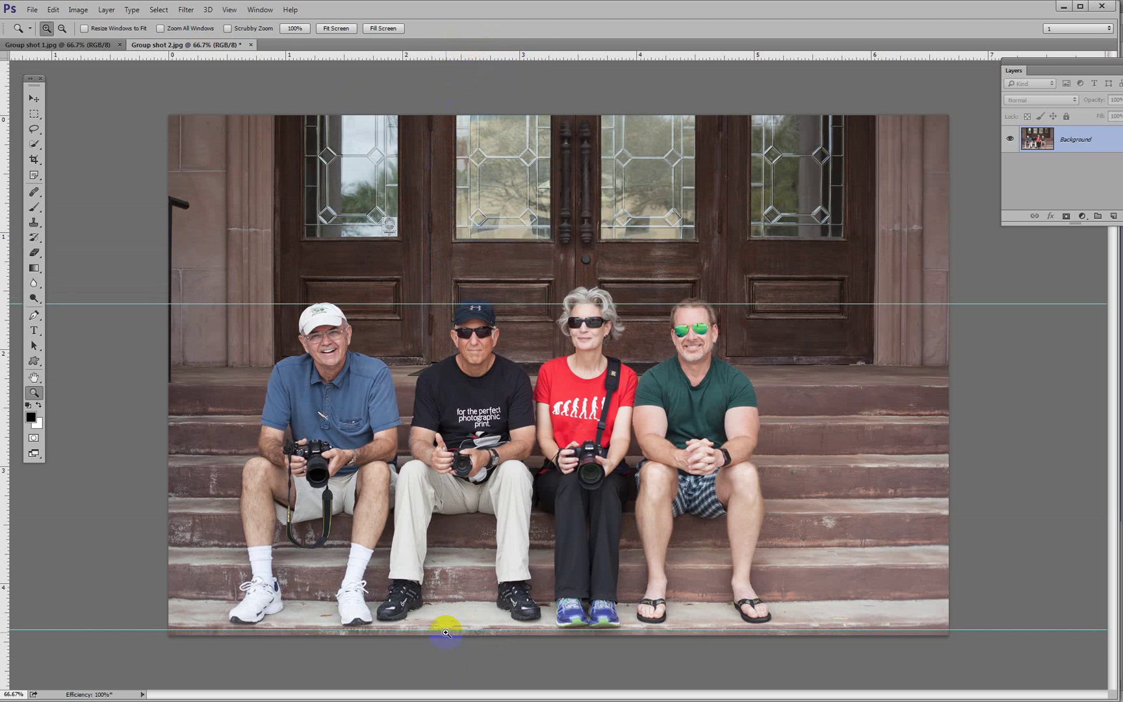
{"action": "key", "text": "v"}
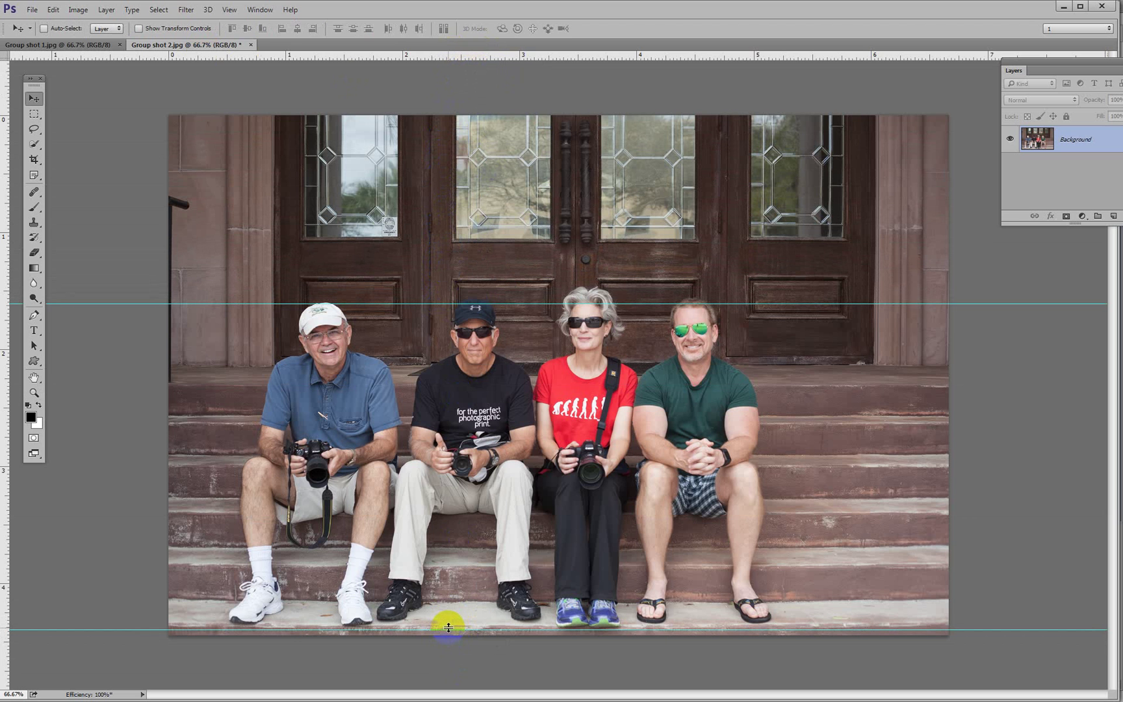
{"action": "left_click_drag", "start_coordinate": [449, 627], "coordinate": [448, 626]}
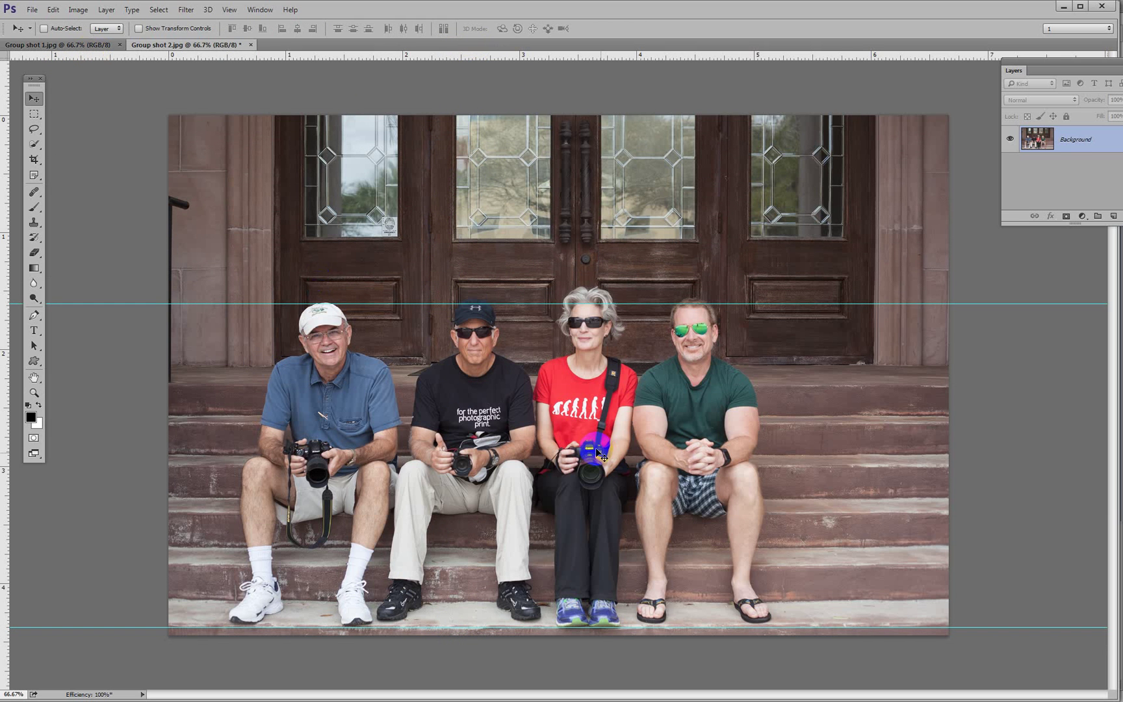
Place matching horizontal guides in Group shot 1.jpg at the top of the black-shirted man's cap and below the group's feet
{"action": "left_click_drag", "start_coordinate": [470, 296], "coordinate": [83, 51]}
{"action": "left_click_drag", "start_coordinate": [429, 57], "coordinate": [428, 243]}
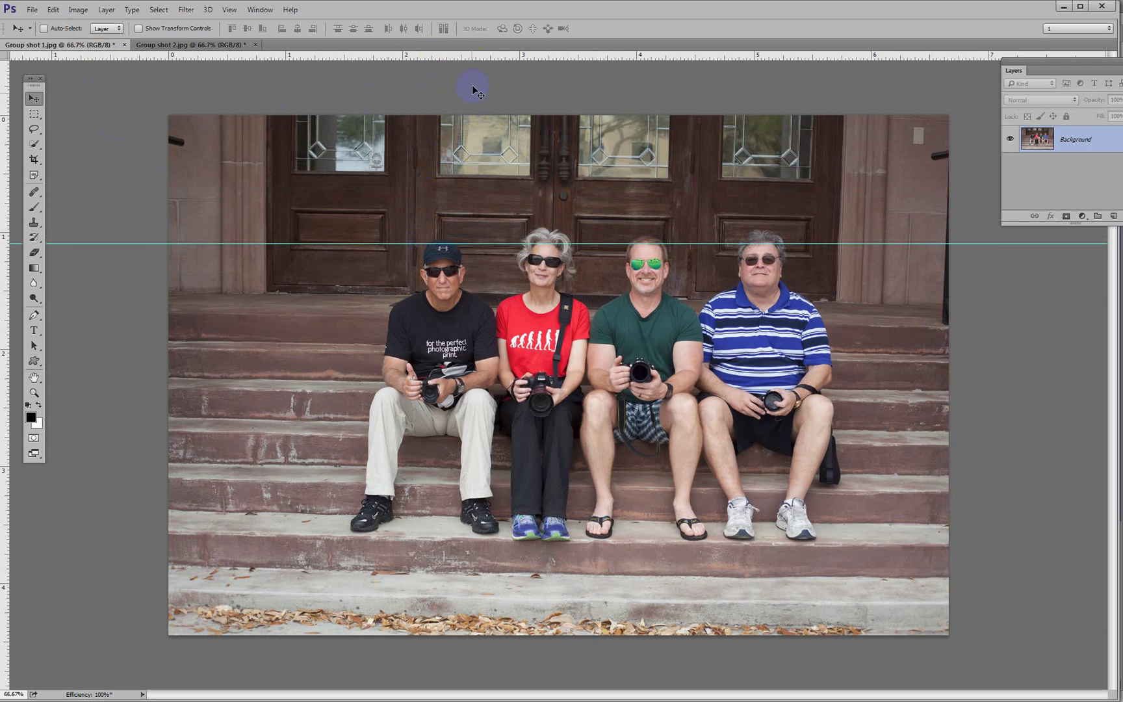
{"action": "left_click_drag", "start_coordinate": [472, 55], "coordinate": [449, 541]}
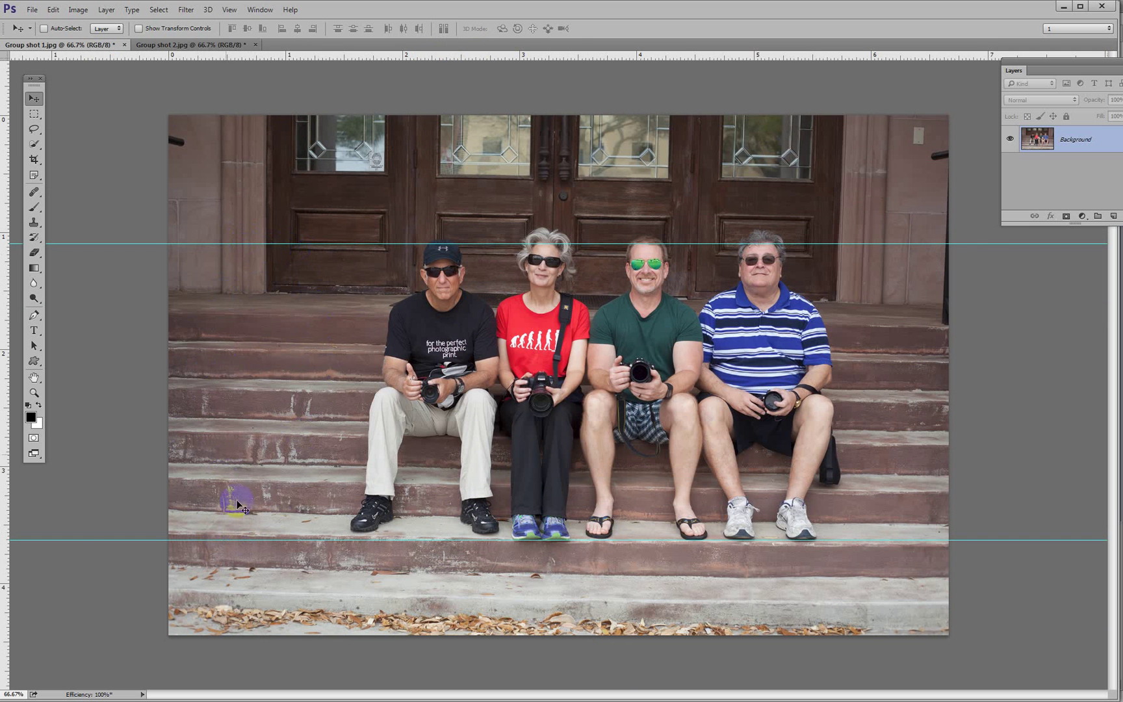
In Group shot 2.jpg, hide the guides and lasso a loose selection around the man in the white cap and the man in black
{"action": "left_click", "coordinate": [229, 47]}
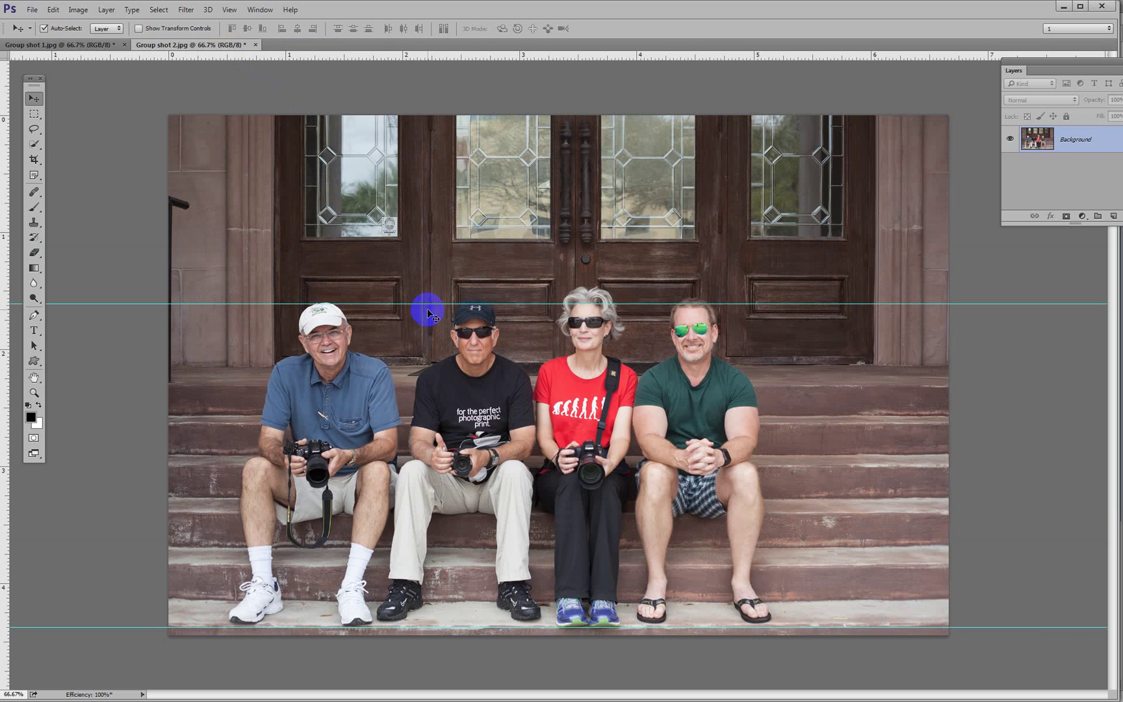
{"action": "key", "text": "ctrl+semicolon"}
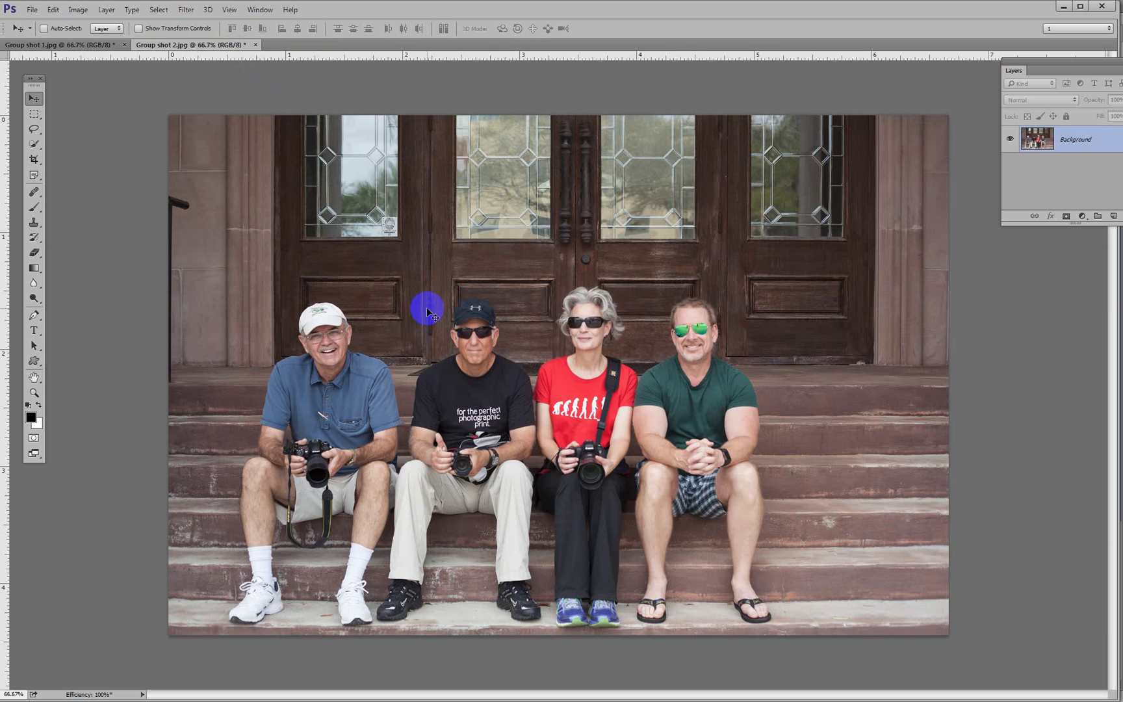
{"action": "key", "text": "l"}
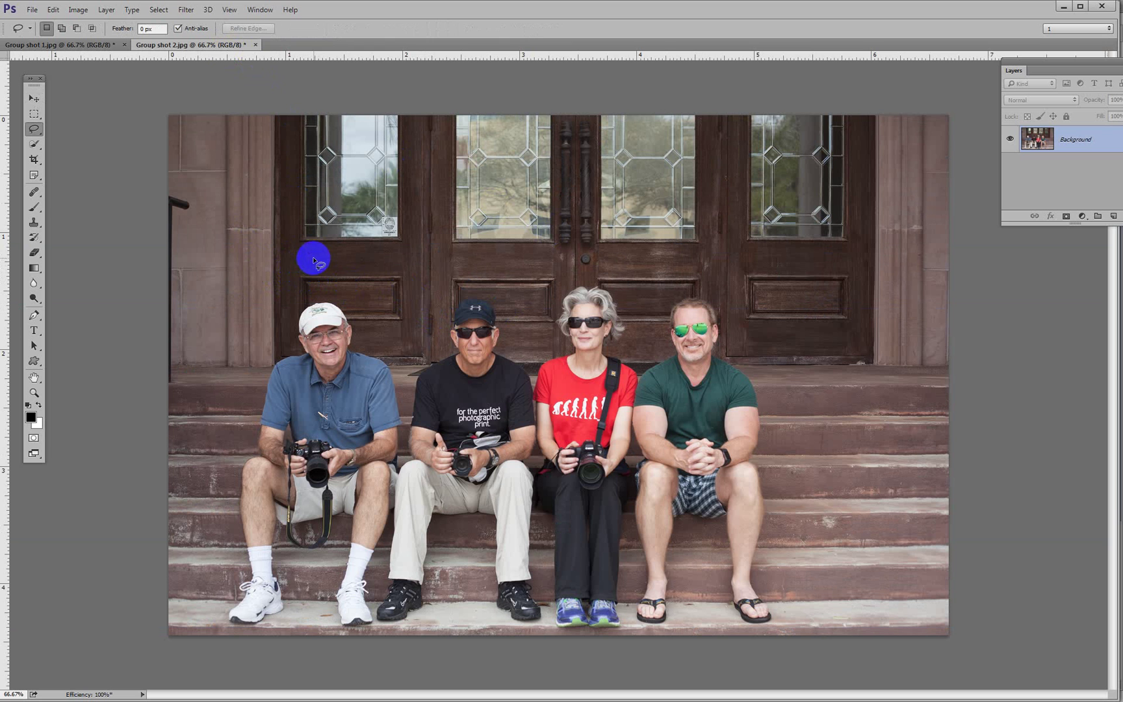
{"action": "mouse_move", "coordinate": [314, 258]}
{"action": "left_mouse_down"}
{"action": "mouse_move", "coordinate": [259, 274]}
{"action": "mouse_move", "coordinate": [208, 354]}
{"action": "mouse_move", "coordinate": [197, 611]}
{"action": "mouse_move", "coordinate": [228, 655]}
{"action": "left_mouse_up"}
{"action": "mouse_move", "coordinate": [351, 677]}
{"action": "left_mouse_down"}
{"action": "mouse_move", "coordinate": [479, 619]}
{"action": "mouse_move", "coordinate": [526, 542]}
{"action": "mouse_move", "coordinate": [526, 284]}
{"action": "mouse_move", "coordinate": [420, 241]}
{"action": "mouse_move", "coordinate": [326, 253]}
{"action": "left_mouse_up"}
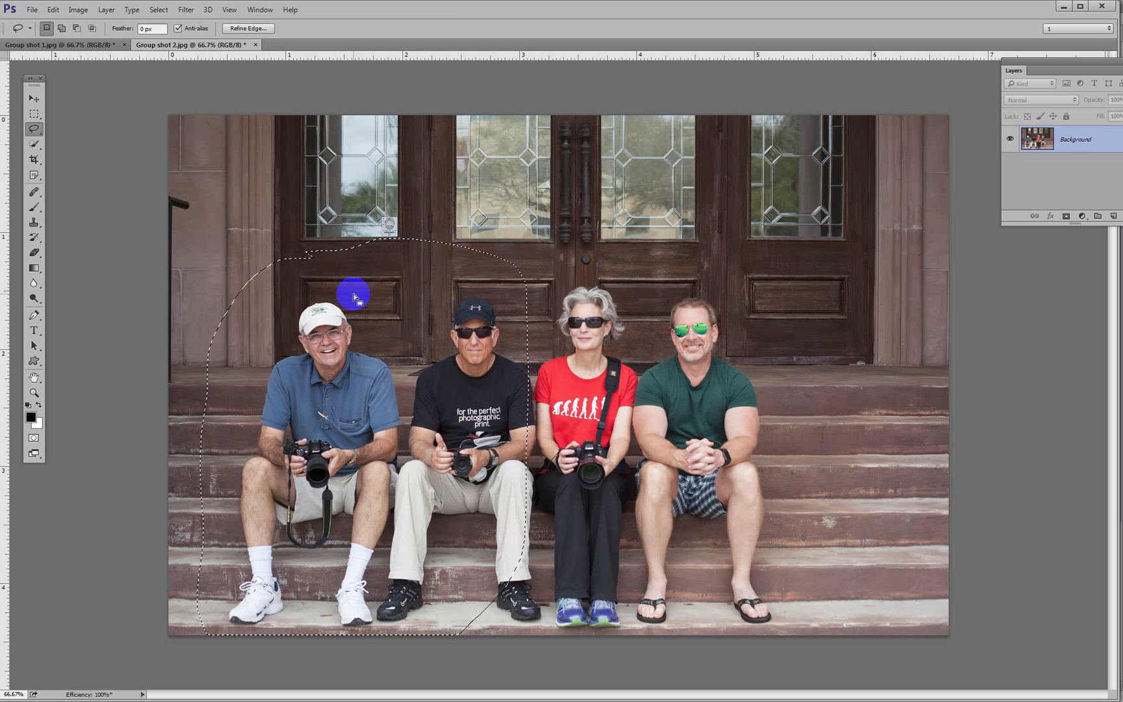
Move the selected two men into Group shot 1.jpg and position them with the man in black over his counterpart
{"action": "key", "text": "v"}
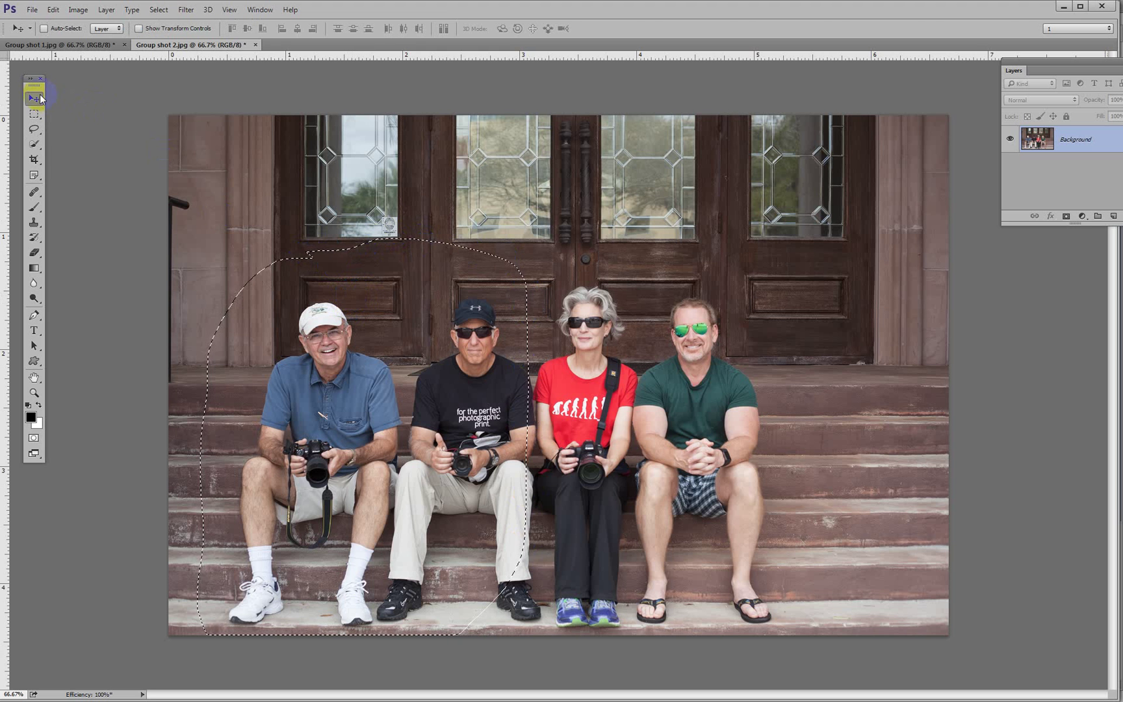
{"action": "mouse_move", "coordinate": [294, 273]}
{"action": "left_mouse_down"}
{"action": "mouse_move", "coordinate": [65, 51]}
{"action": "mouse_move", "coordinate": [231, 261]}
{"action": "mouse_move", "coordinate": [343, 359]}
{"action": "mouse_move", "coordinate": [372, 369]}
{"action": "mouse_move", "coordinate": [426, 358]}
{"action": "mouse_move", "coordinate": [422, 332]}
{"action": "left_mouse_up"}
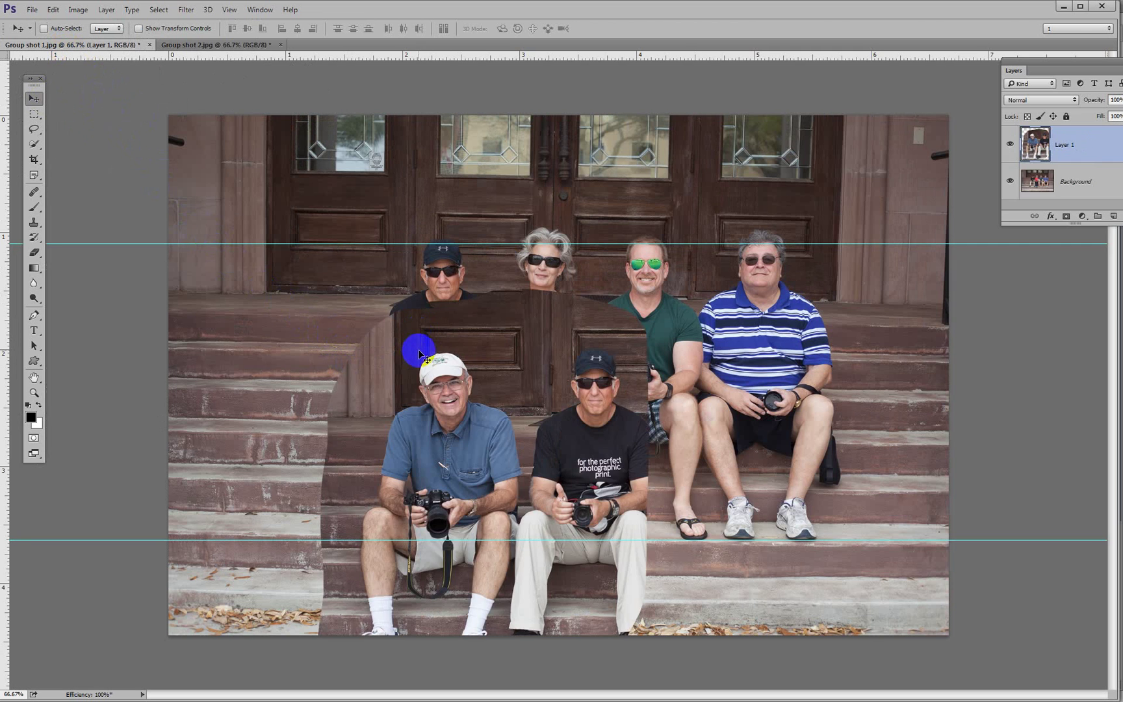
{"action": "left_click_drag", "start_coordinate": [548, 444], "coordinate": [401, 330]}
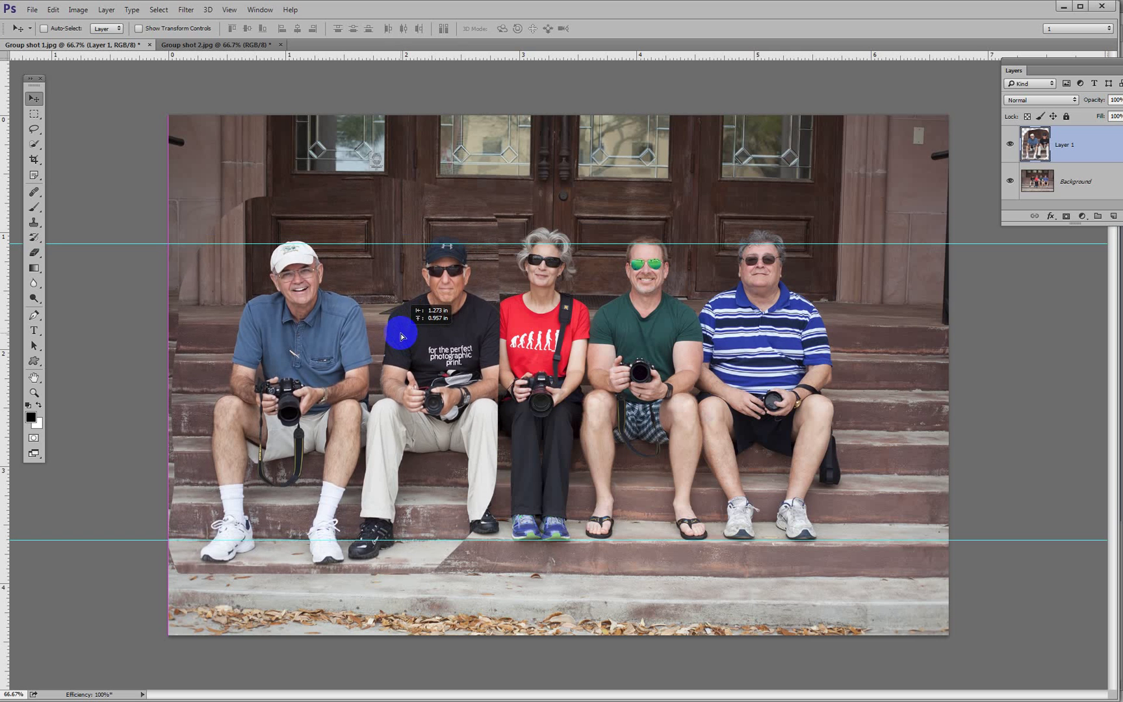
{"action": "key", "text": "Down"}
{"action": "key", "text": "Down"}
{"action": "key", "text": "Down"}
{"action": "key", "text": "Down"}
{"action": "key", "text": "Down"}
{"action": "key", "text": "Down"}
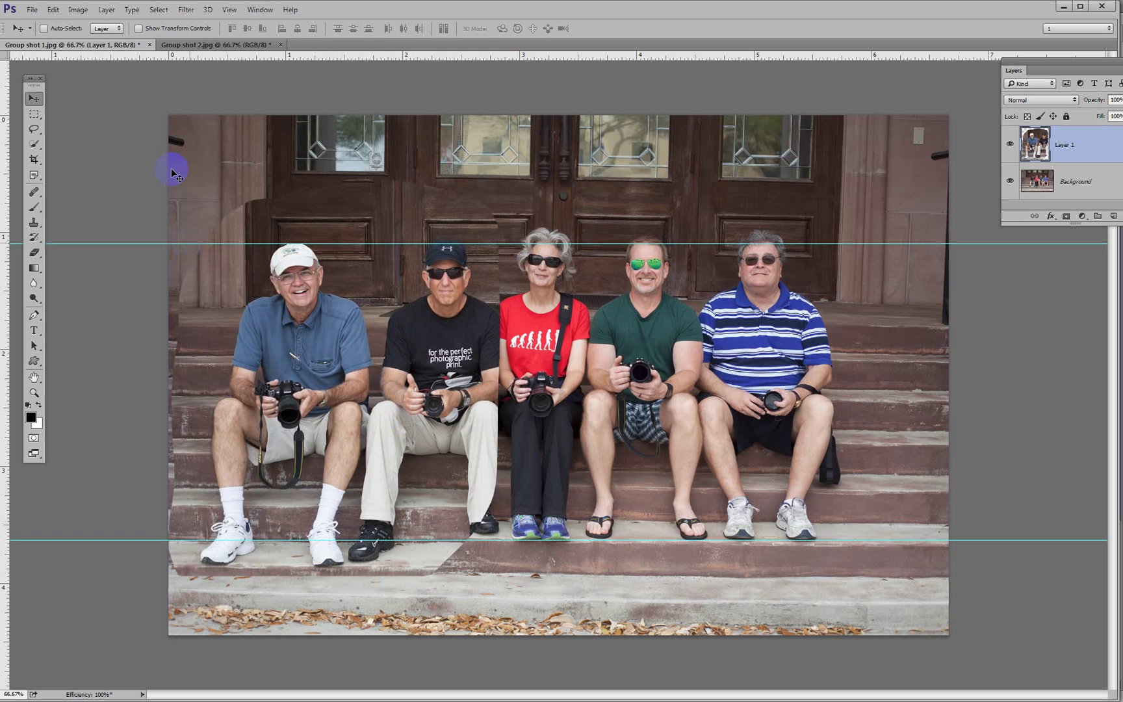
Scale the pasted two men with Free Transform to about 91% so they fit between the two guides
{"action": "left_click", "coordinate": [54, 10]}
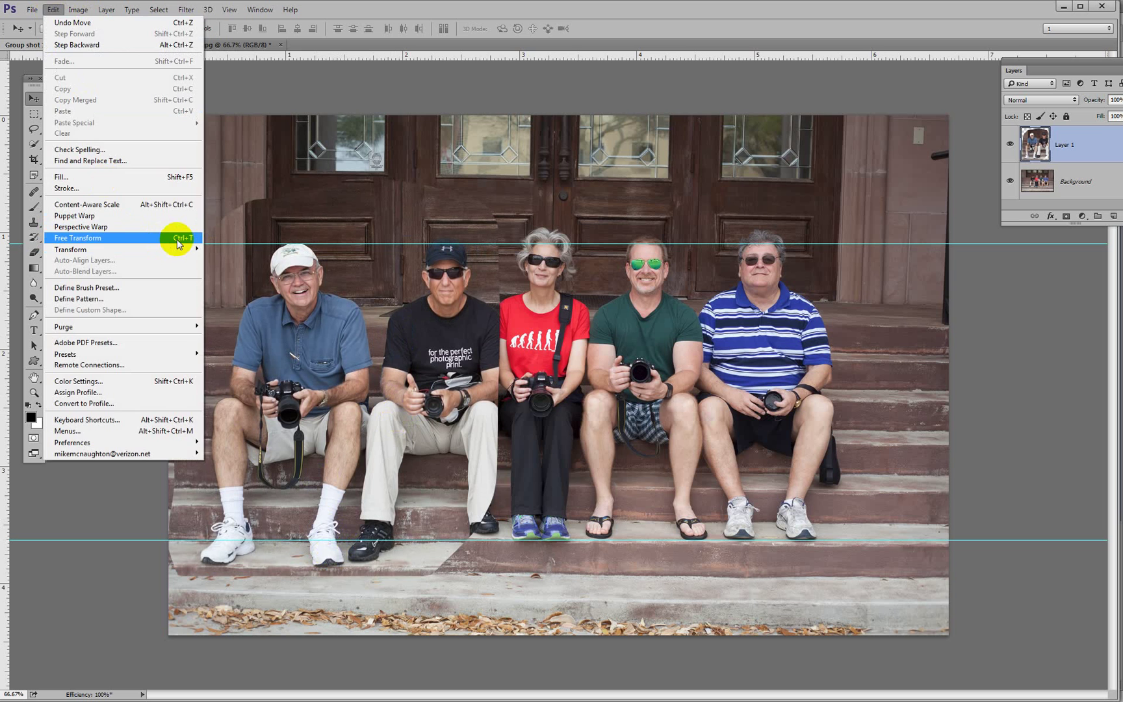
{"action": "left_click", "coordinate": [177, 238]}
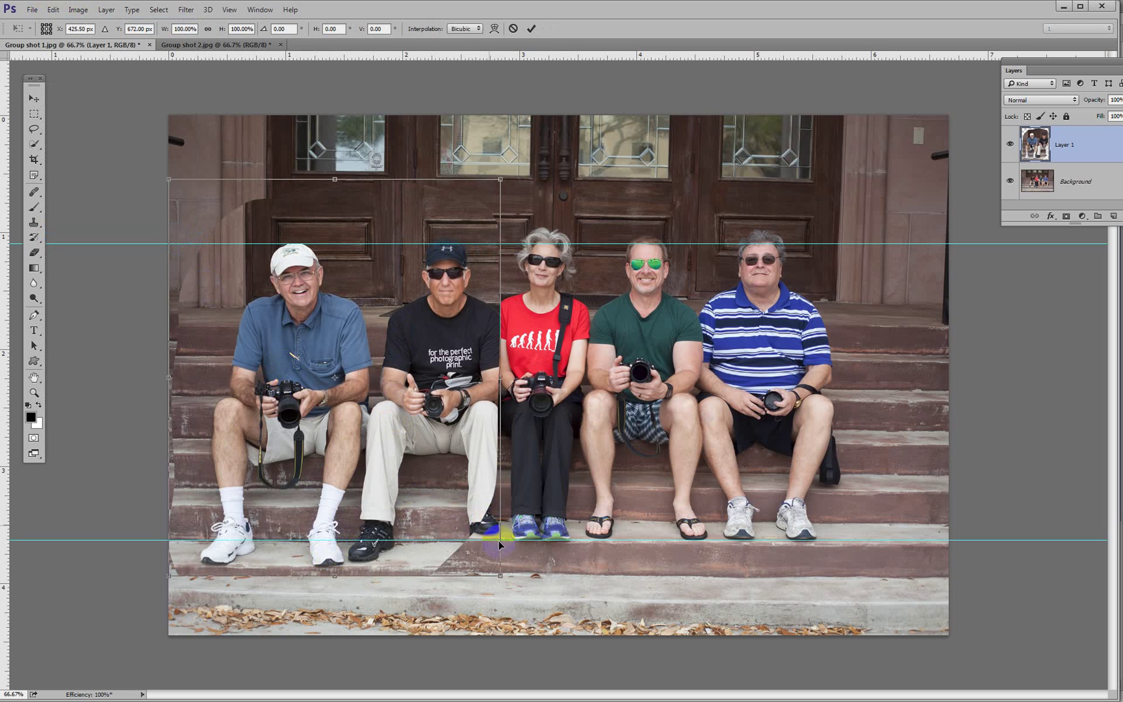
{"action": "left_click_drag", "start_coordinate": [501, 576], "coordinate": [473, 551]}
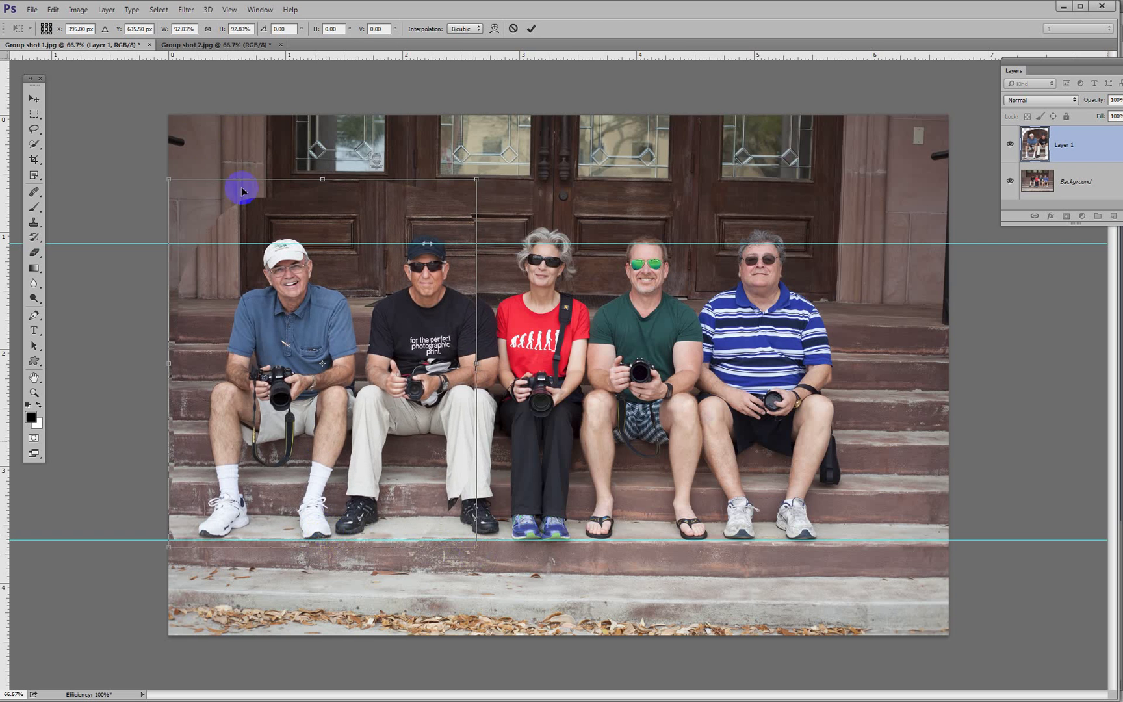
{"action": "left_click", "coordinate": [281, 244]}
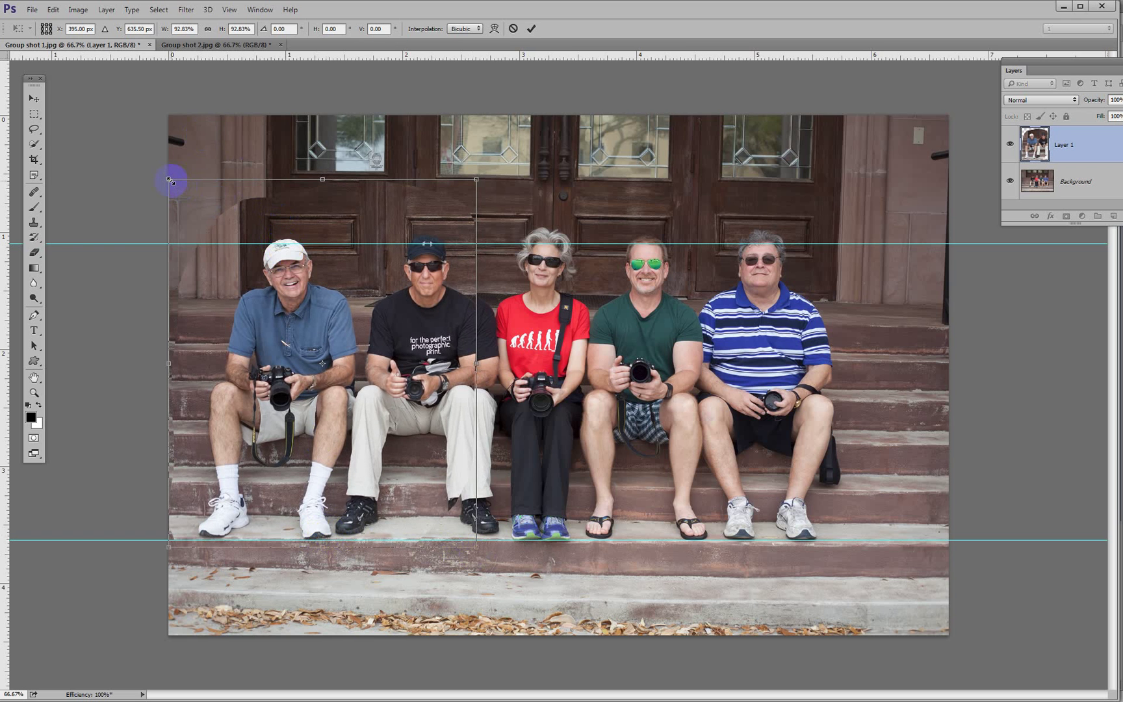
{"action": "left_click_drag", "start_coordinate": [171, 180], "coordinate": [175, 188]}
{"action": "left_click", "coordinate": [325, 527]}
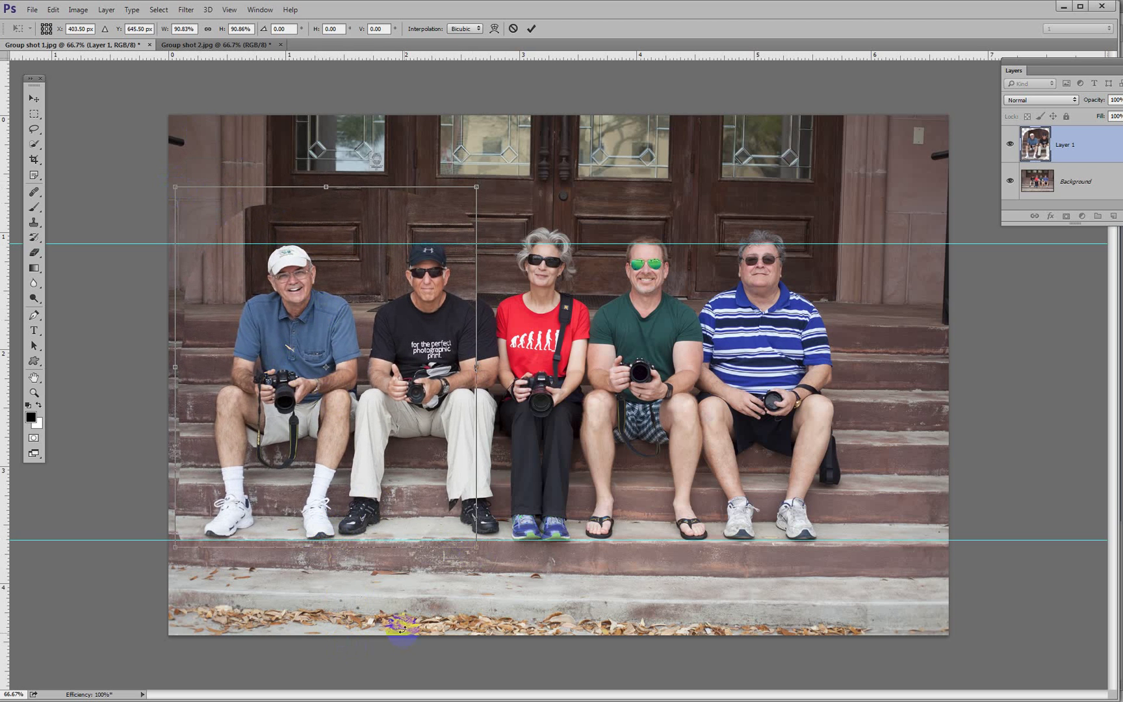
{"action": "left_click", "coordinate": [394, 601]}
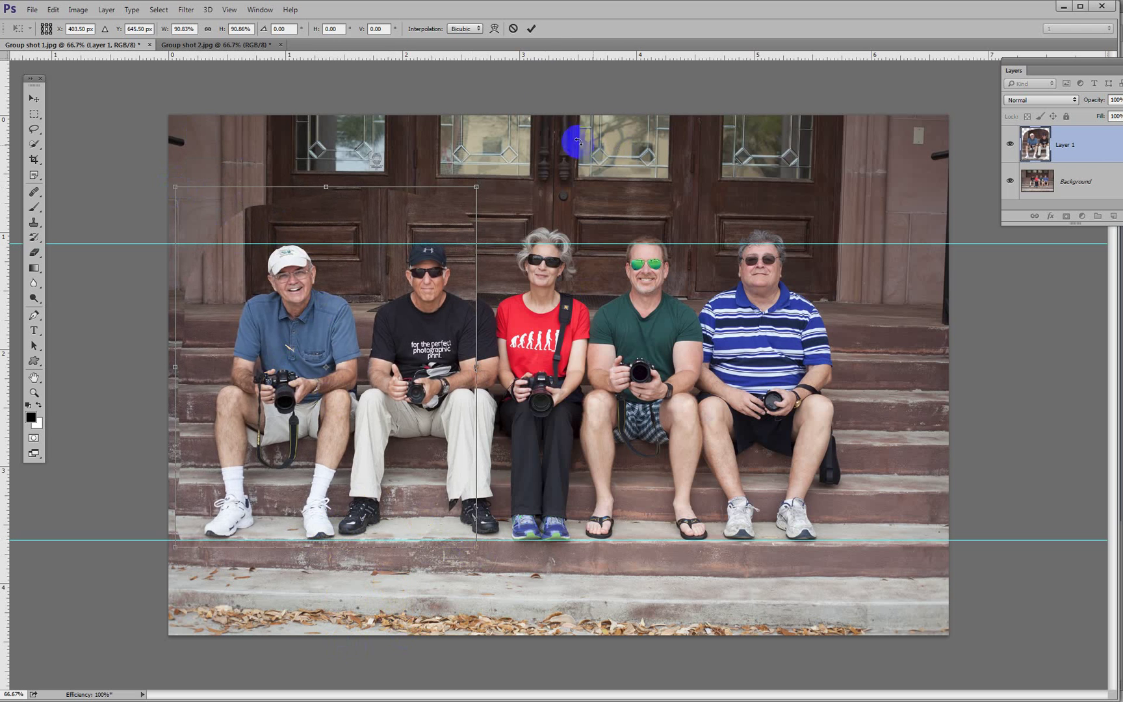
Rotate the pasted two men about 1.74° to level them with the steps and apply the transformation
{"action": "left_click", "coordinate": [535, 53]}
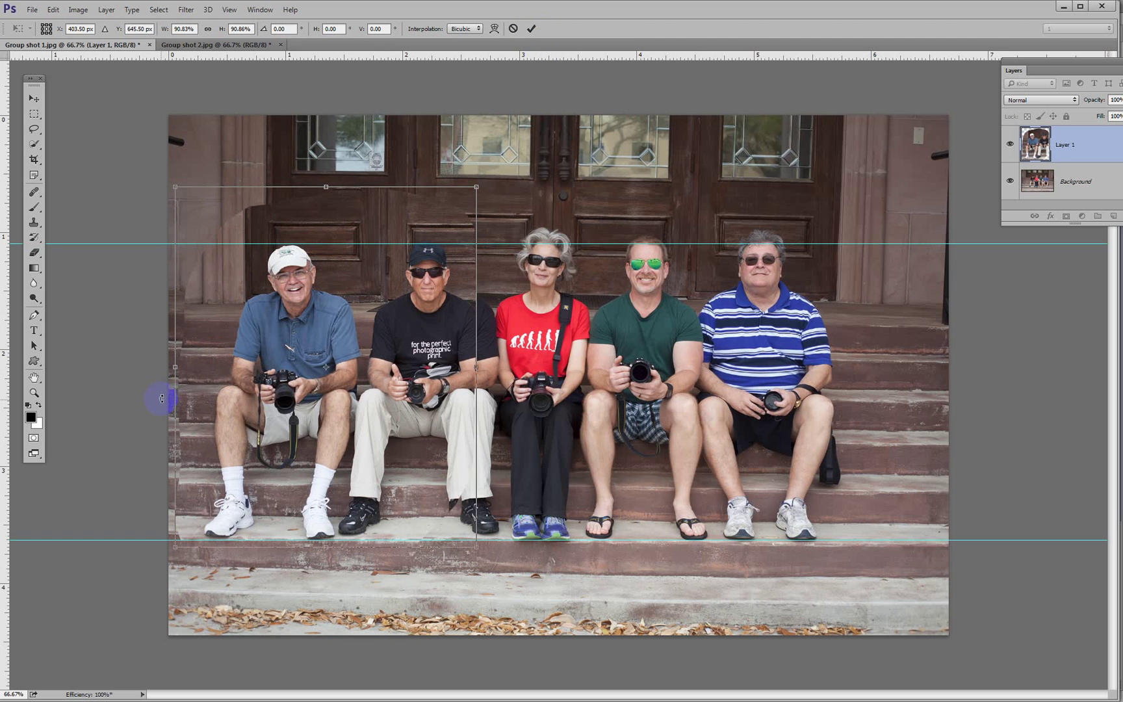
{"action": "left_click_drag", "start_coordinate": [162, 399], "coordinate": [162, 395]}
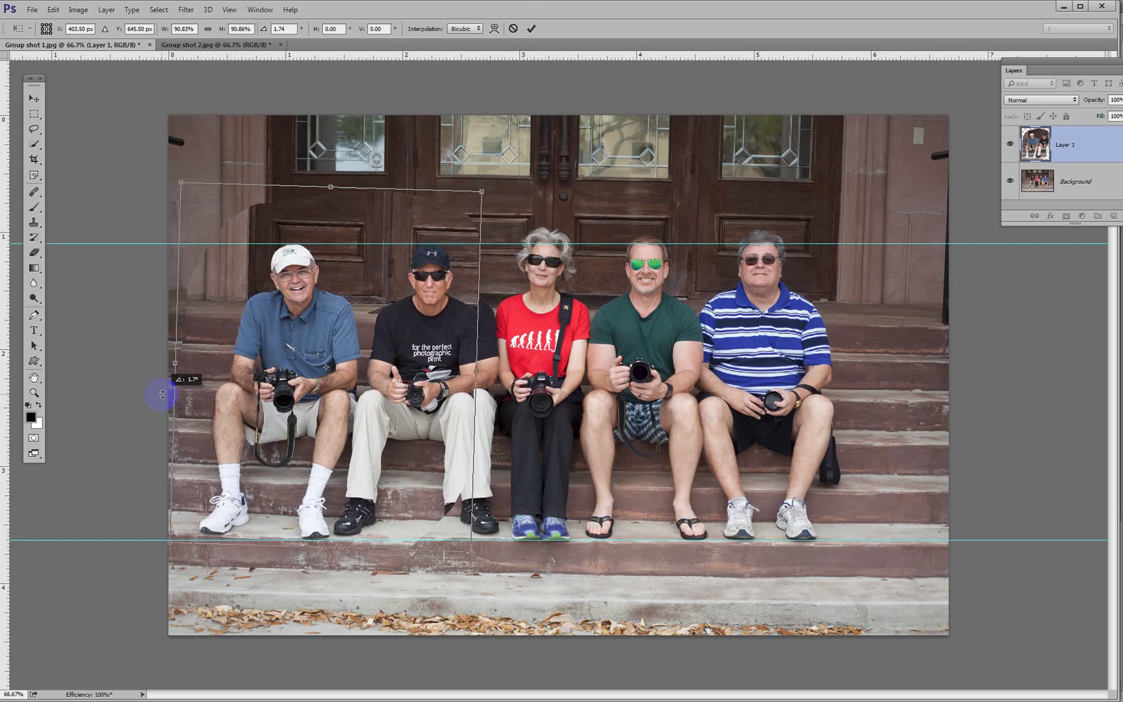
{"action": "left_click", "coordinate": [532, 28]}
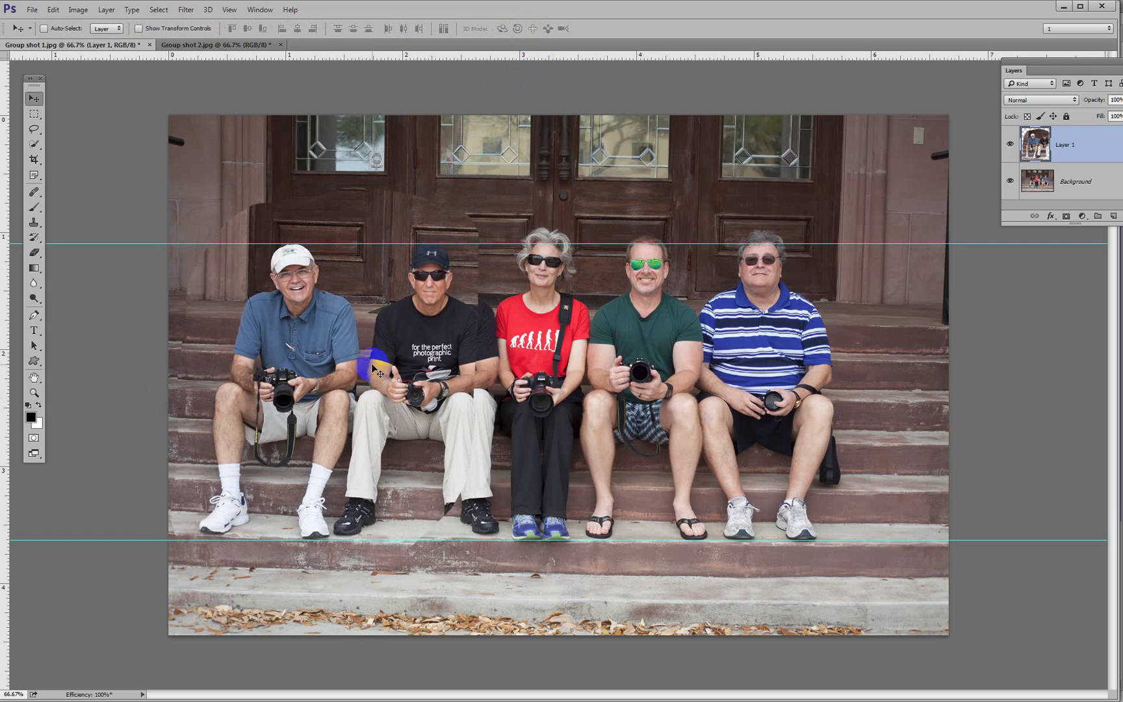
Set Layer 1 to 50% opacity and align its man in black precisely over the same man in the background photo
{"action": "key", "text": "5"}
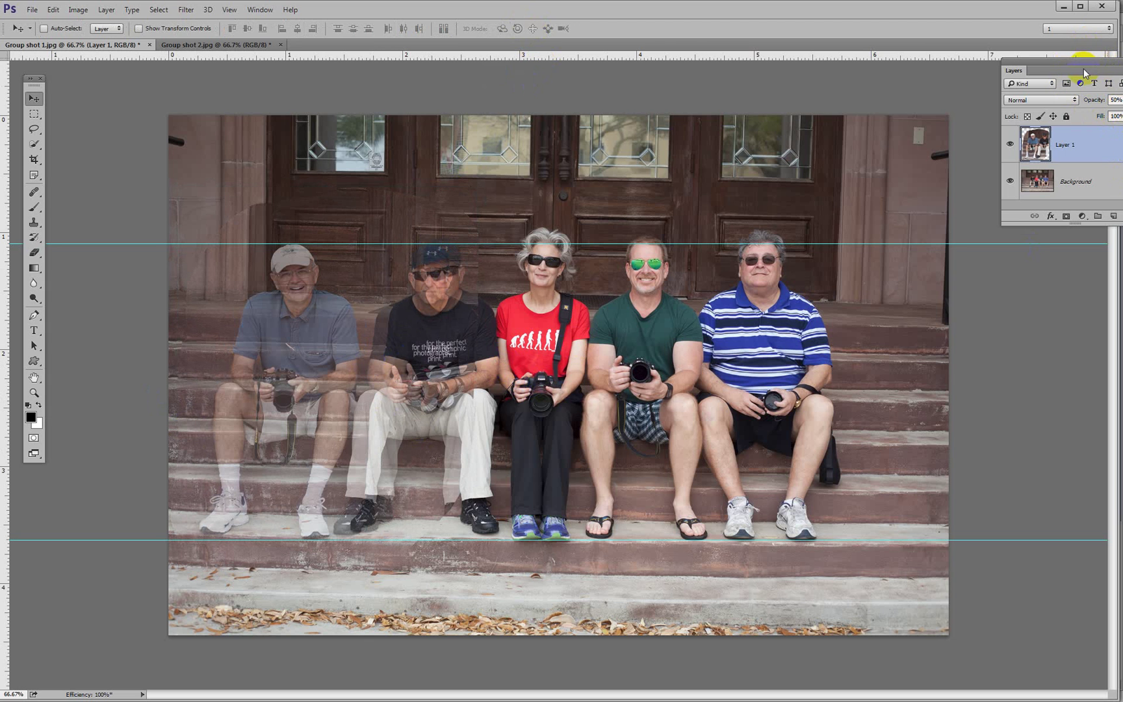
{"action": "left_click_drag", "start_coordinate": [1084, 68], "coordinate": [1034, 93]}
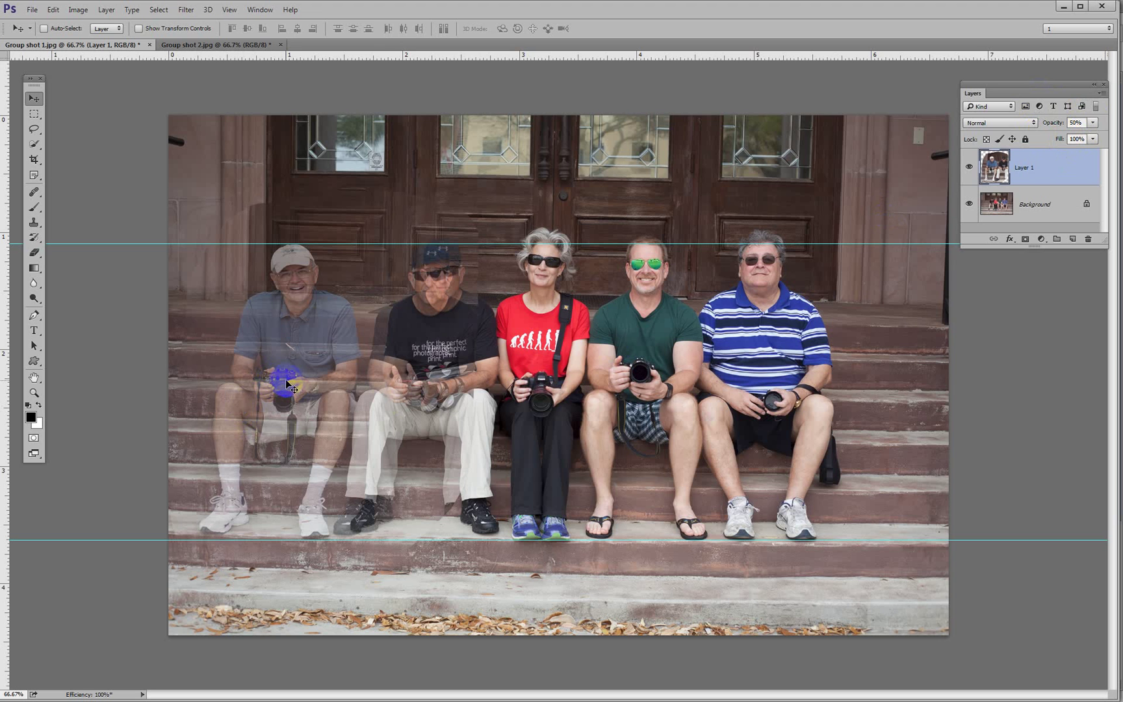
{"action": "left_click_drag", "start_coordinate": [287, 381], "coordinate": [302, 384]}
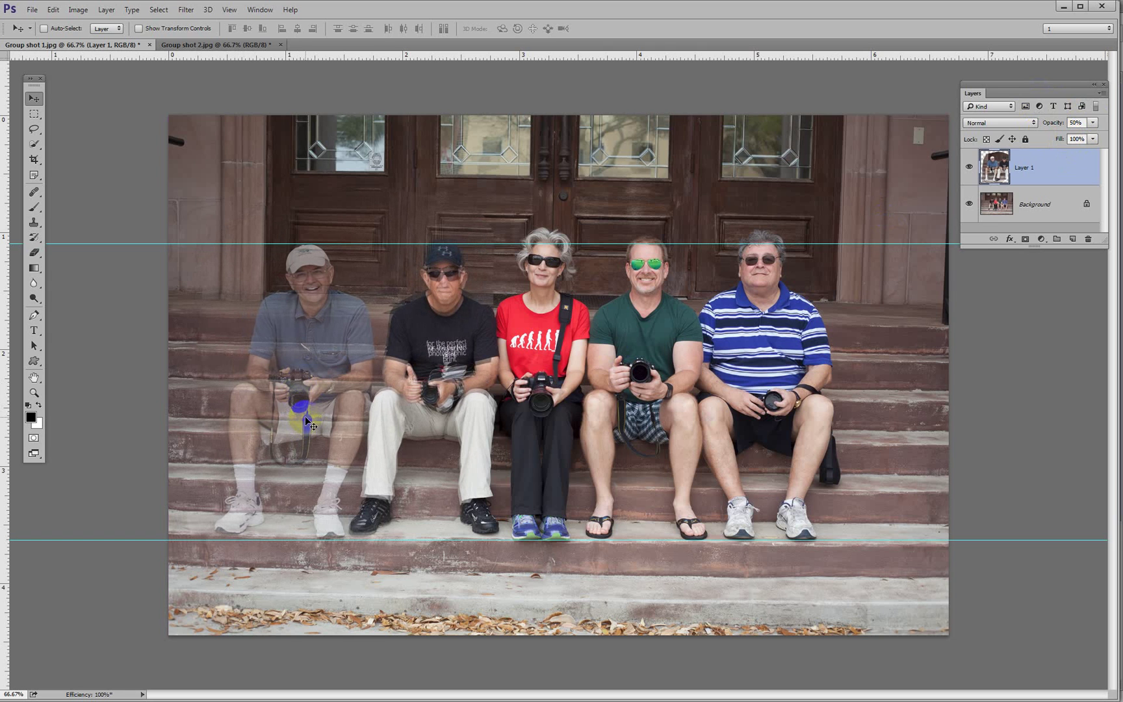
{"action": "key", "text": "Up"}
{"action": "key", "text": "Up"}
{"action": "key", "text": "Up"}
{"action": "key", "text": "Up"}
{"action": "key", "text": "Up"}
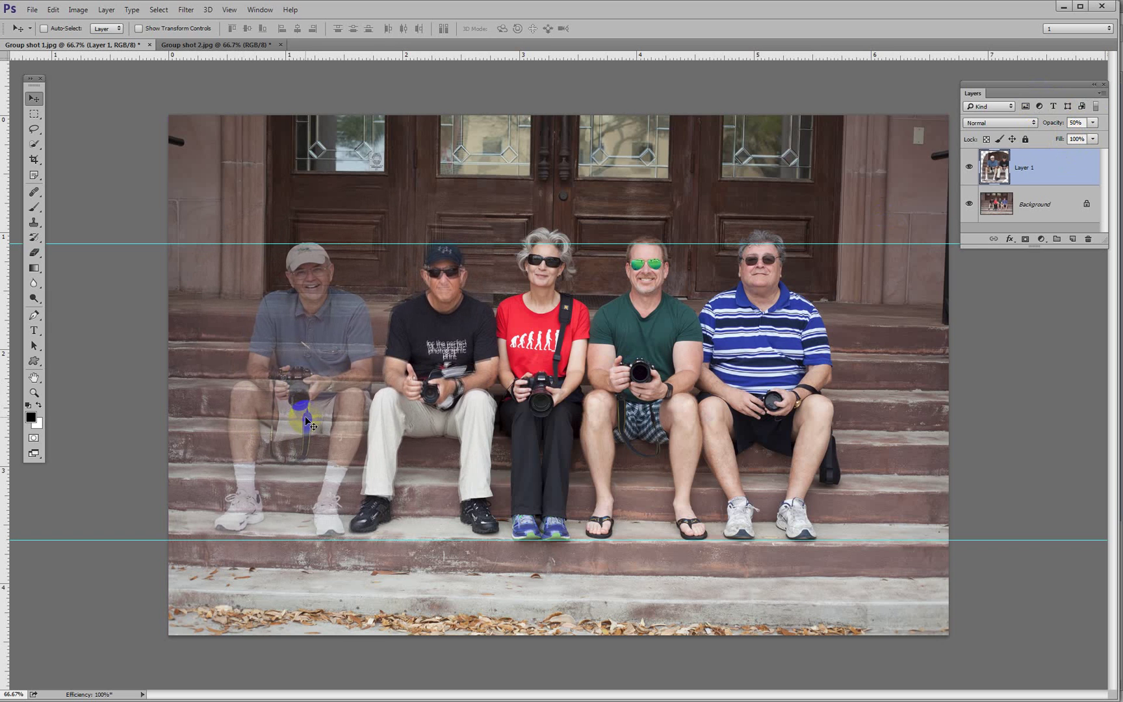
{"action": "key", "text": "Right"}
{"action": "key", "text": "Right"}
{"action": "key", "text": "Right"}
{"action": "key", "text": "Right"}
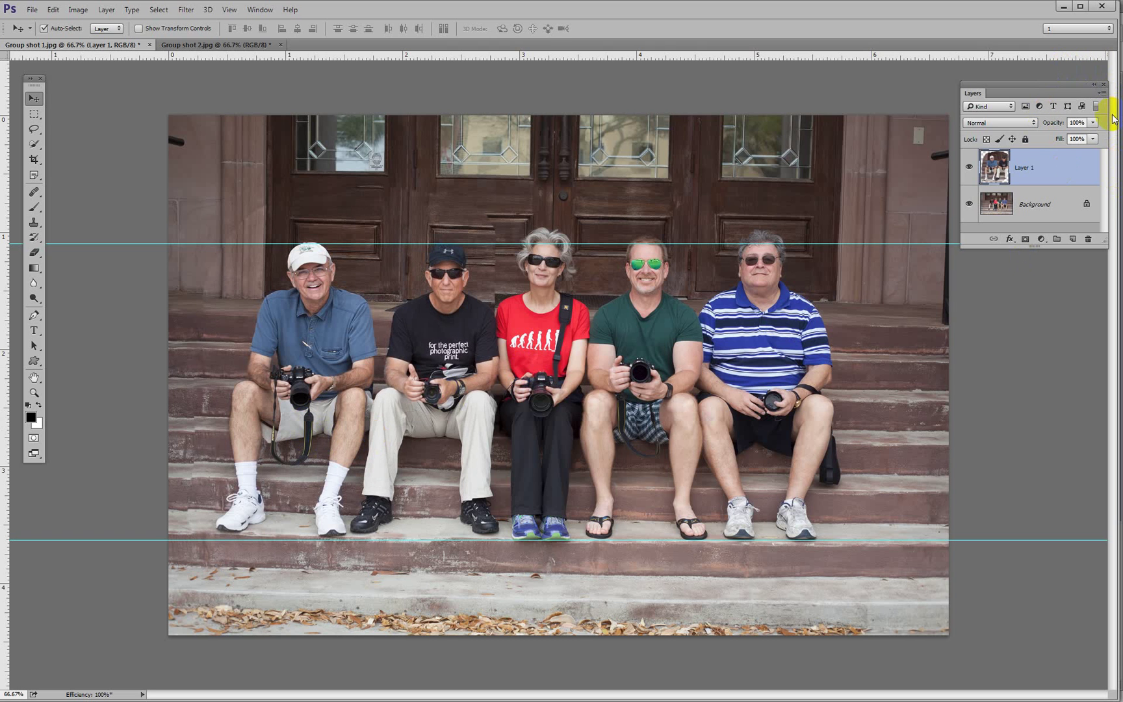
Hide the guides and inspect the merged group photo around the man in black and the woman in red
{"action": "key", "text": "ctrl+semicolon"}
{"action": "left_click", "coordinate": [762, 511], "text": "ctrl"}
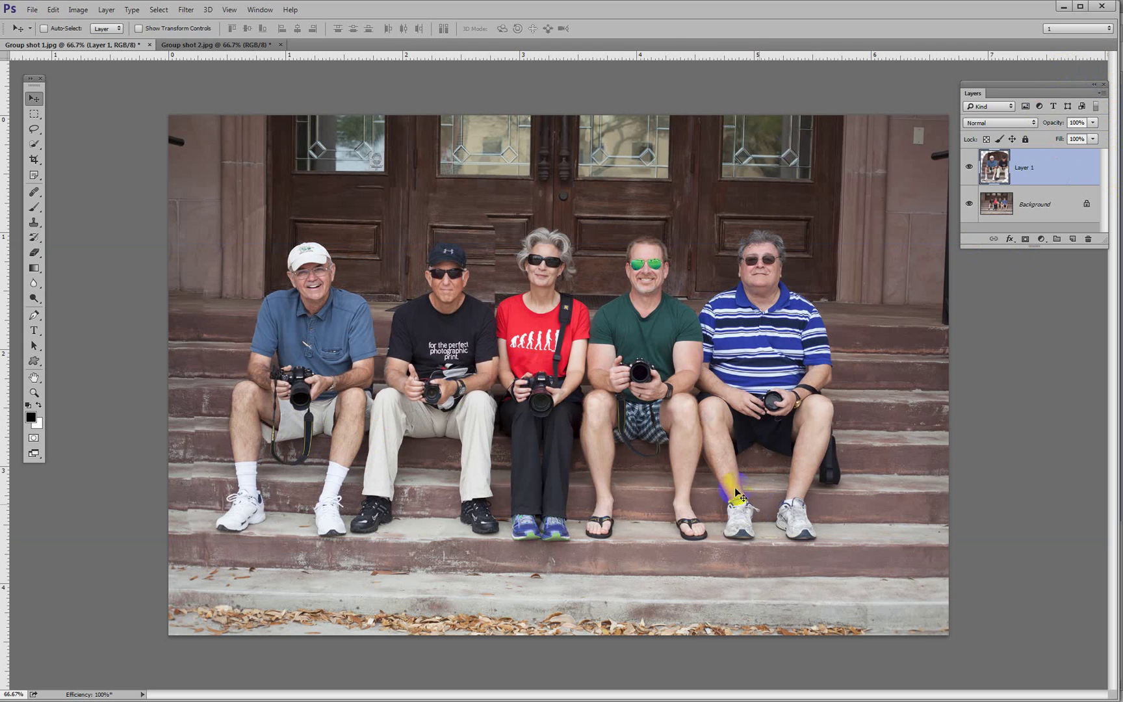
{"action": "left_click", "coordinate": [564, 442]}
{"action": "left_click", "coordinate": [504, 300]}
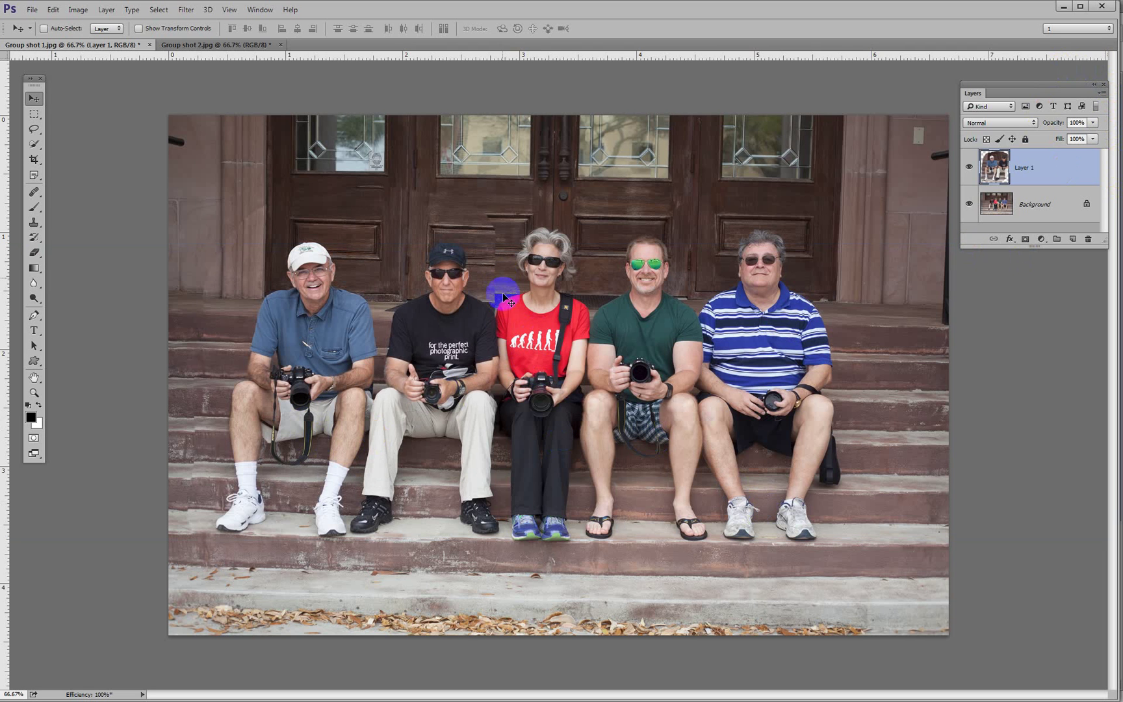
{"action": "left_click", "coordinate": [485, 360]}
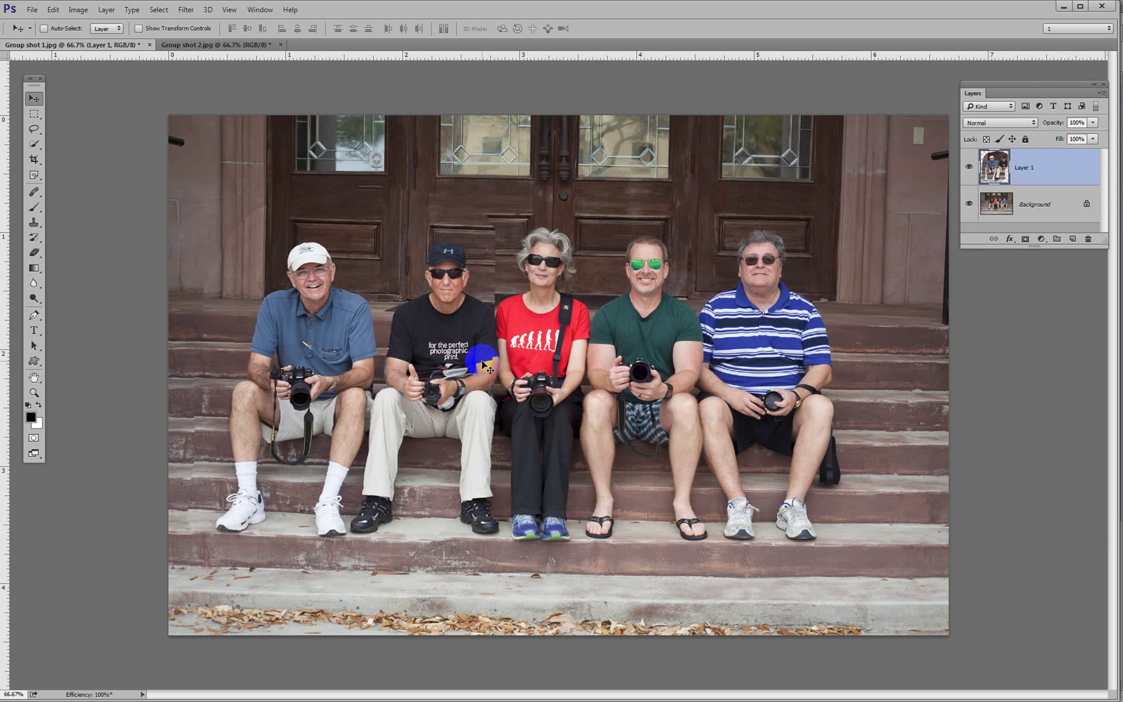
Add a layer mask to Layer 1 and invert it to black to hide the pasted men
{"action": "left_click", "coordinate": [803, 248]}
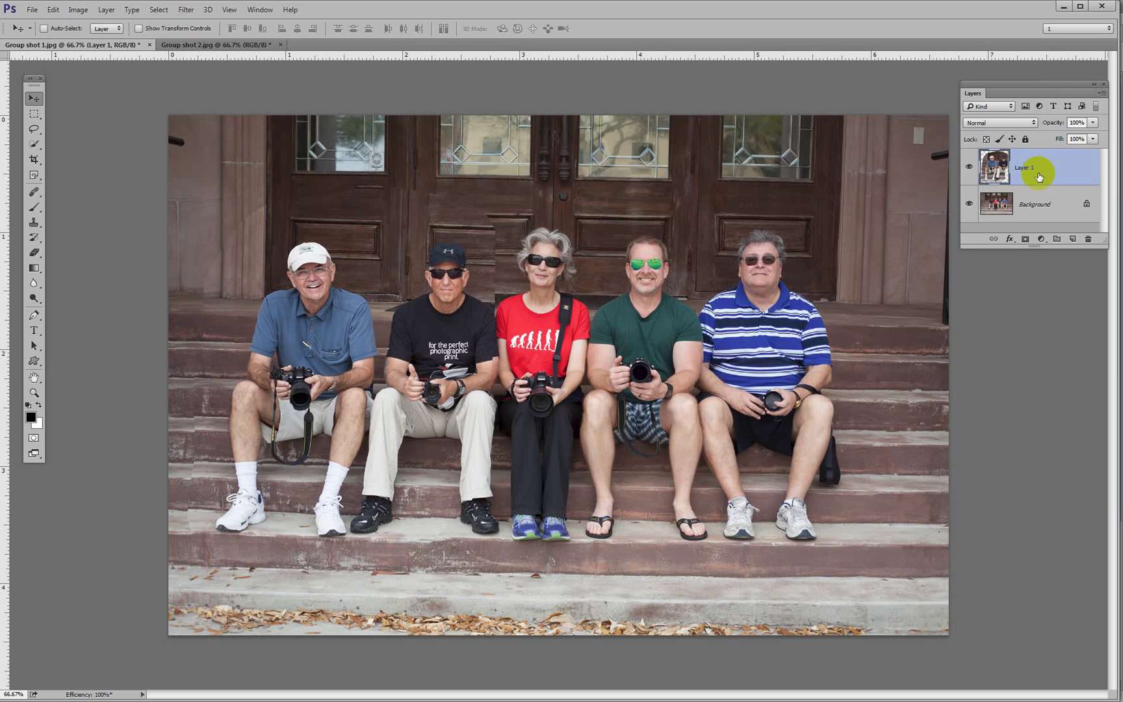
{"action": "left_click", "coordinate": [1026, 241]}
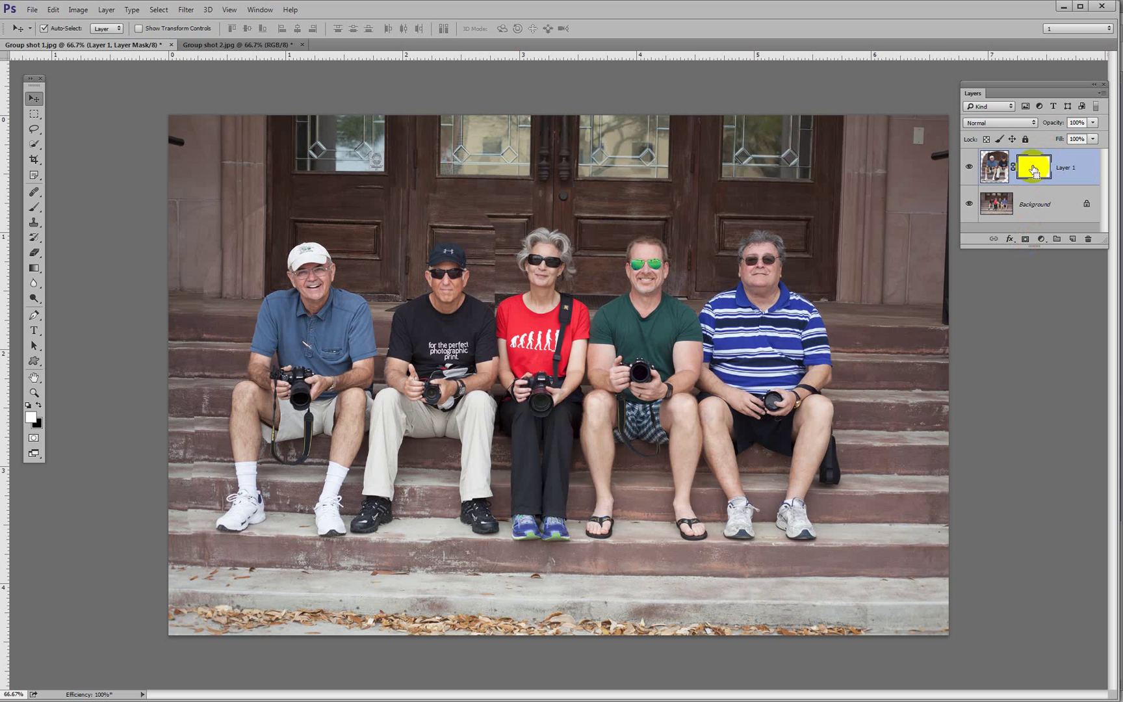
{"action": "key", "text": "ctrl+i"}
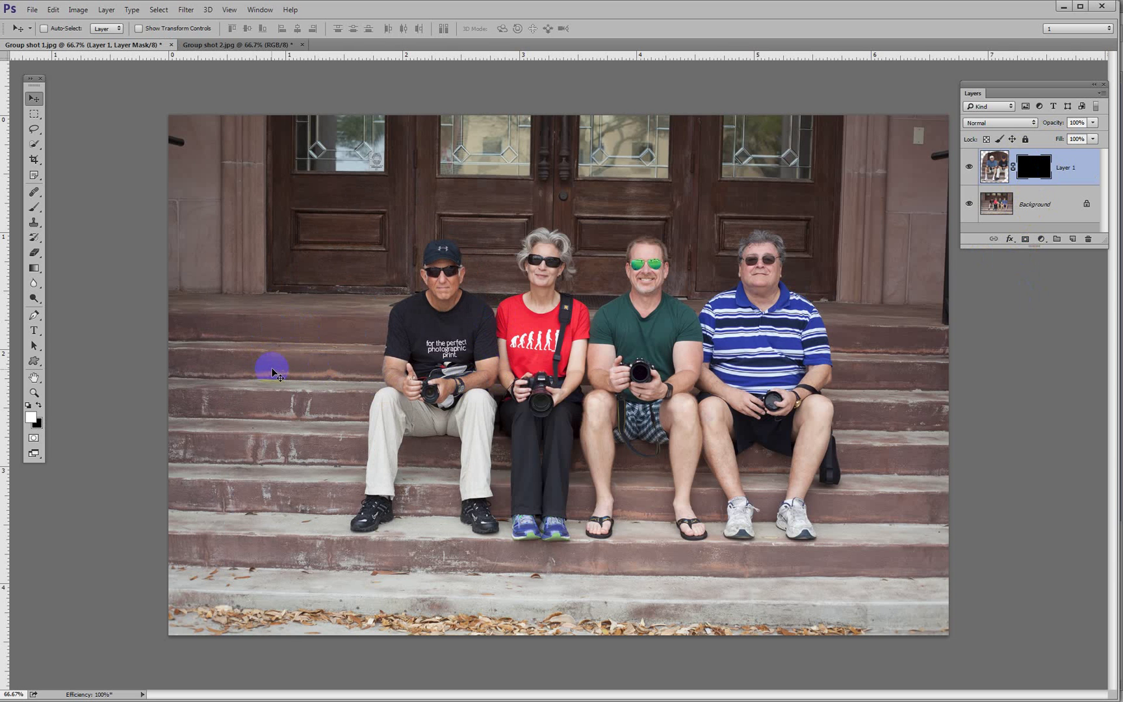
Paint white on Layer 1's mask with an enlarged brush to reveal the man in the blue shirt from cap to shoes
{"action": "key", "text": "b"}
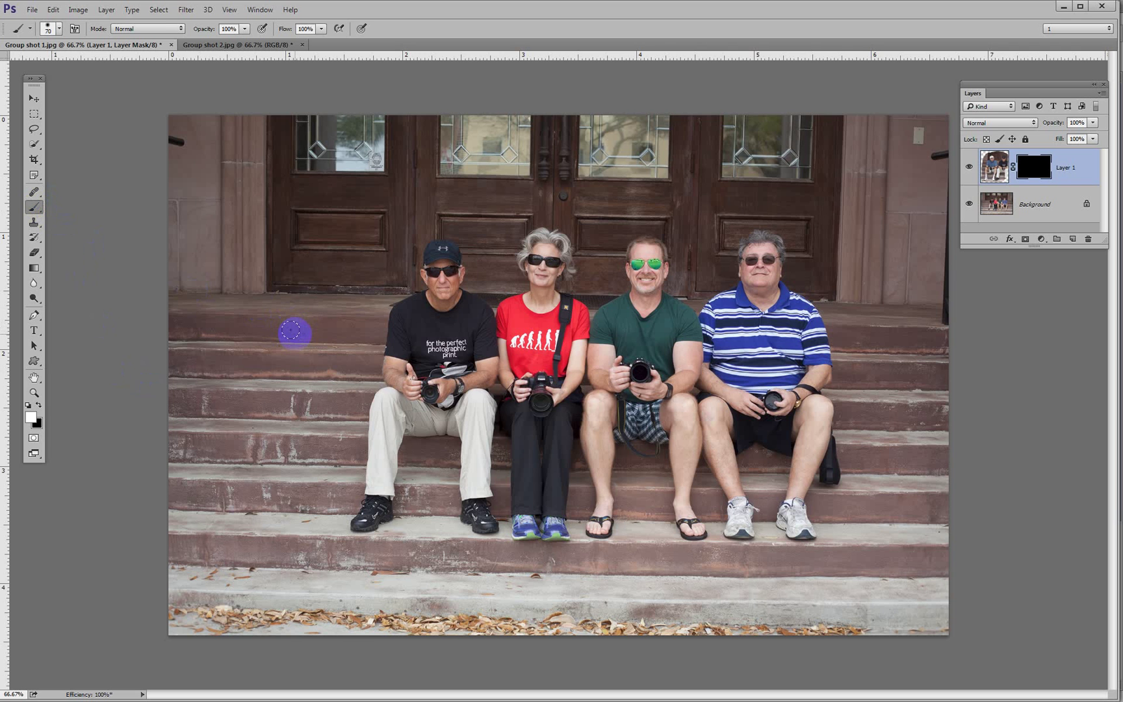
{"action": "key", "text": "bracketright"}
{"action": "mouse_move", "coordinate": [279, 341]}
{"action": "left_mouse_down"}
{"action": "mouse_move", "coordinate": [285, 316]}
{"action": "mouse_move", "coordinate": [300, 326]}
{"action": "mouse_move", "coordinate": [286, 321]}
{"action": "mouse_move", "coordinate": [339, 281]}
{"action": "mouse_move", "coordinate": [307, 292]}
{"action": "mouse_move", "coordinate": [307, 263]}
{"action": "mouse_move", "coordinate": [320, 255]}
{"action": "mouse_move", "coordinate": [290, 259]}
{"action": "mouse_move", "coordinate": [296, 247]}
{"action": "mouse_move", "coordinate": [313, 257]}
{"action": "mouse_move", "coordinate": [325, 321]}
{"action": "mouse_move", "coordinate": [349, 294]}
{"action": "mouse_move", "coordinate": [358, 341]}
{"action": "left_mouse_up"}
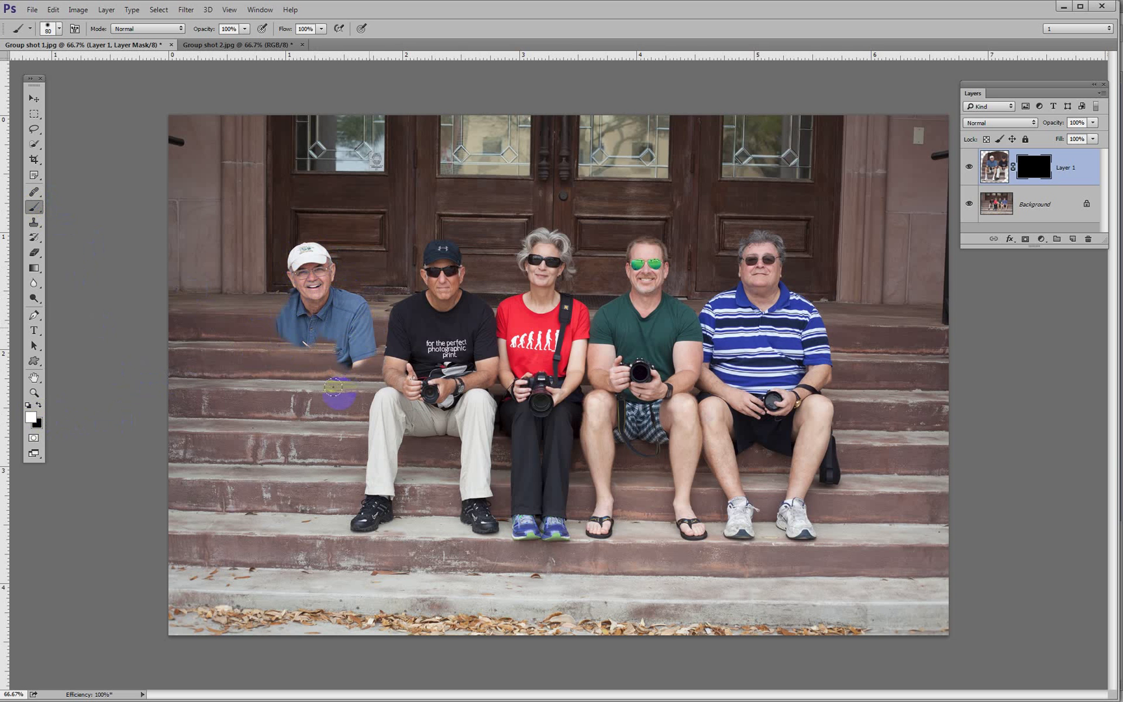
{"action": "mouse_move", "coordinate": [333, 389]}
{"action": "left_mouse_down"}
{"action": "mouse_move", "coordinate": [305, 483]}
{"action": "mouse_move", "coordinate": [295, 358]}
{"action": "mouse_move", "coordinate": [273, 333]}
{"action": "mouse_move", "coordinate": [276, 349]}
{"action": "mouse_move", "coordinate": [317, 368]}
{"action": "mouse_move", "coordinate": [293, 363]}
{"action": "mouse_move", "coordinate": [260, 397]}
{"action": "mouse_move", "coordinate": [259, 368]}
{"action": "mouse_move", "coordinate": [265, 481]}
{"action": "mouse_move", "coordinate": [327, 411]}
{"action": "left_mouse_up"}
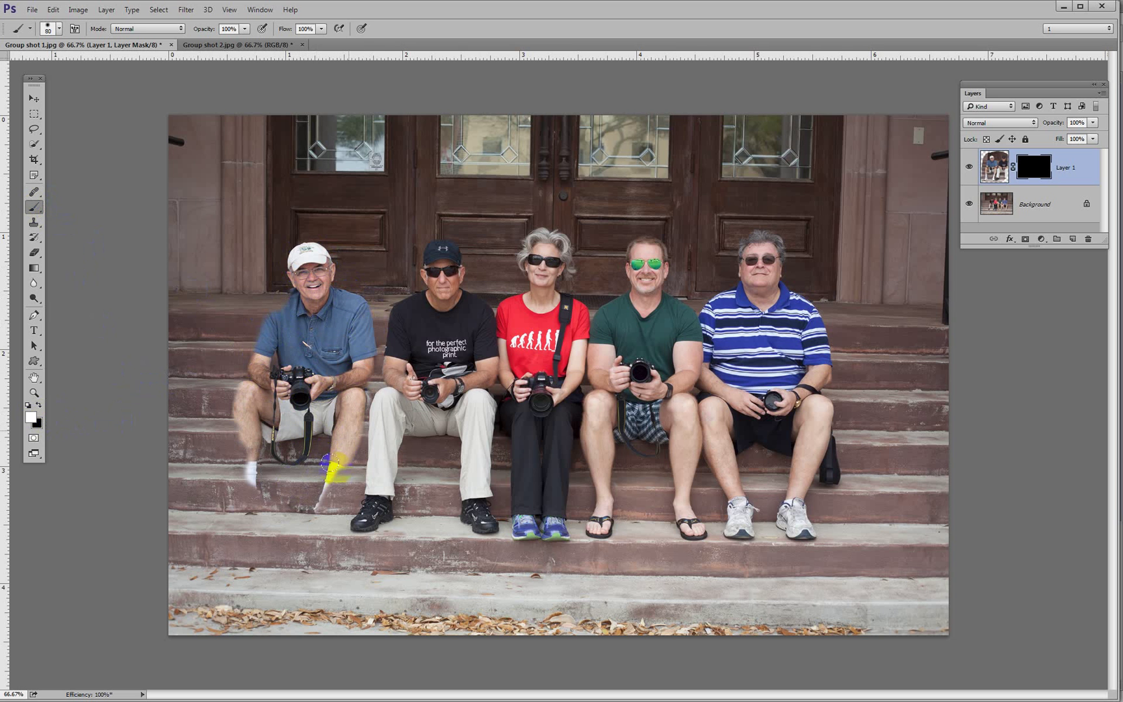
{"action": "mouse_move", "coordinate": [331, 465]}
{"action": "left_mouse_down"}
{"action": "mouse_move", "coordinate": [309, 532]}
{"action": "mouse_move", "coordinate": [328, 526]}
{"action": "mouse_move", "coordinate": [287, 507]}
{"action": "mouse_move", "coordinate": [292, 473]}
{"action": "mouse_move", "coordinate": [261, 497]}
{"action": "mouse_move", "coordinate": [229, 406]}
{"action": "mouse_move", "coordinate": [235, 531]}
{"action": "mouse_move", "coordinate": [253, 510]}
{"action": "left_mouse_up"}
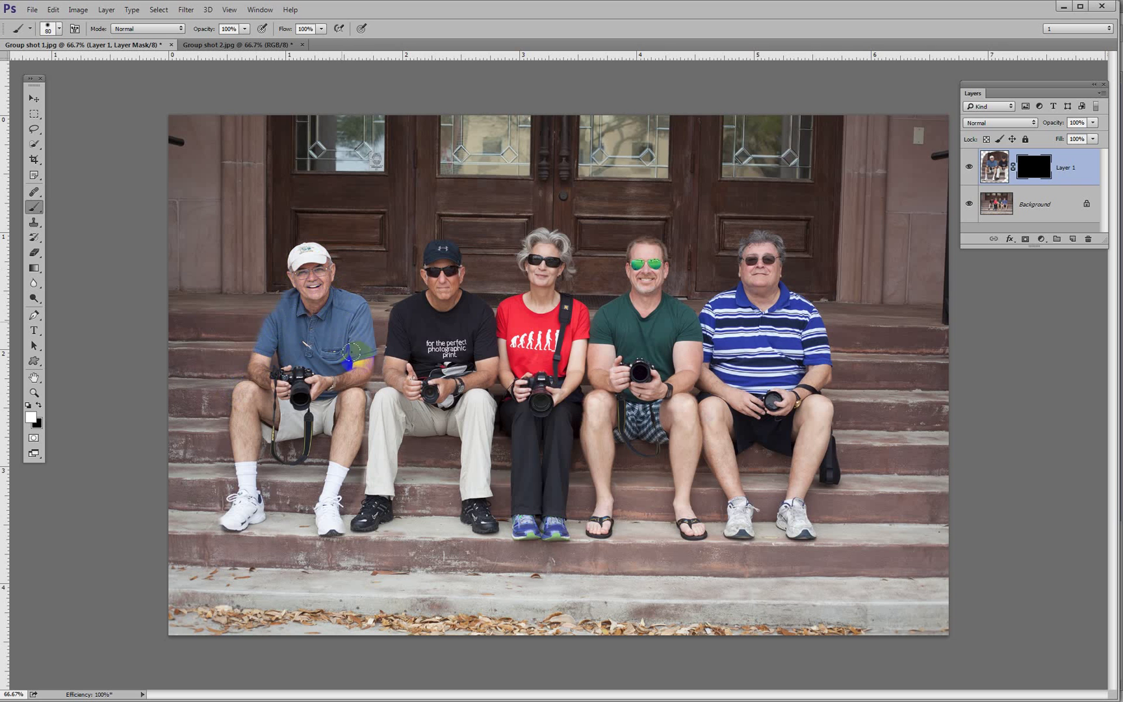
{"action": "left_click_drag", "start_coordinate": [357, 377], "coordinate": [357, 321]}
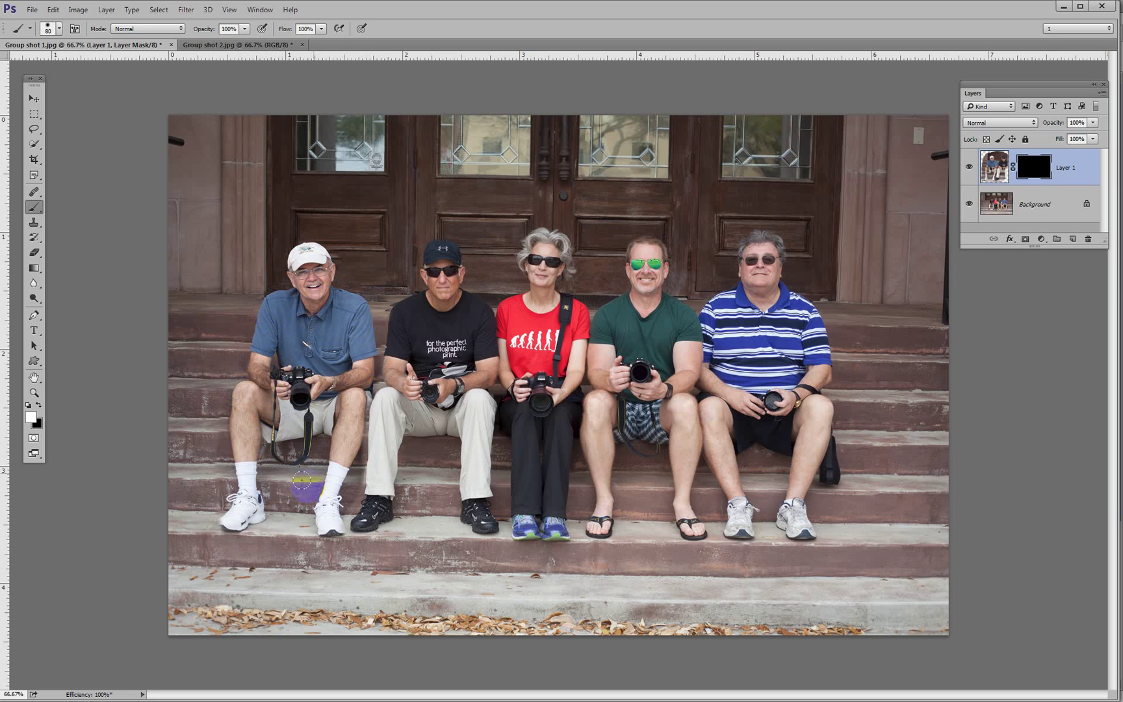
{"action": "mouse_move", "coordinate": [301, 481]}
{"action": "left_mouse_down"}
{"action": "mouse_move", "coordinate": [293, 501]}
{"action": "mouse_move", "coordinate": [280, 499]}
{"action": "left_mouse_up"}
Hide the Background layer and fill in the revealed mask area around the man's shoes, knee and cap
{"action": "left_click", "coordinate": [969, 204]}
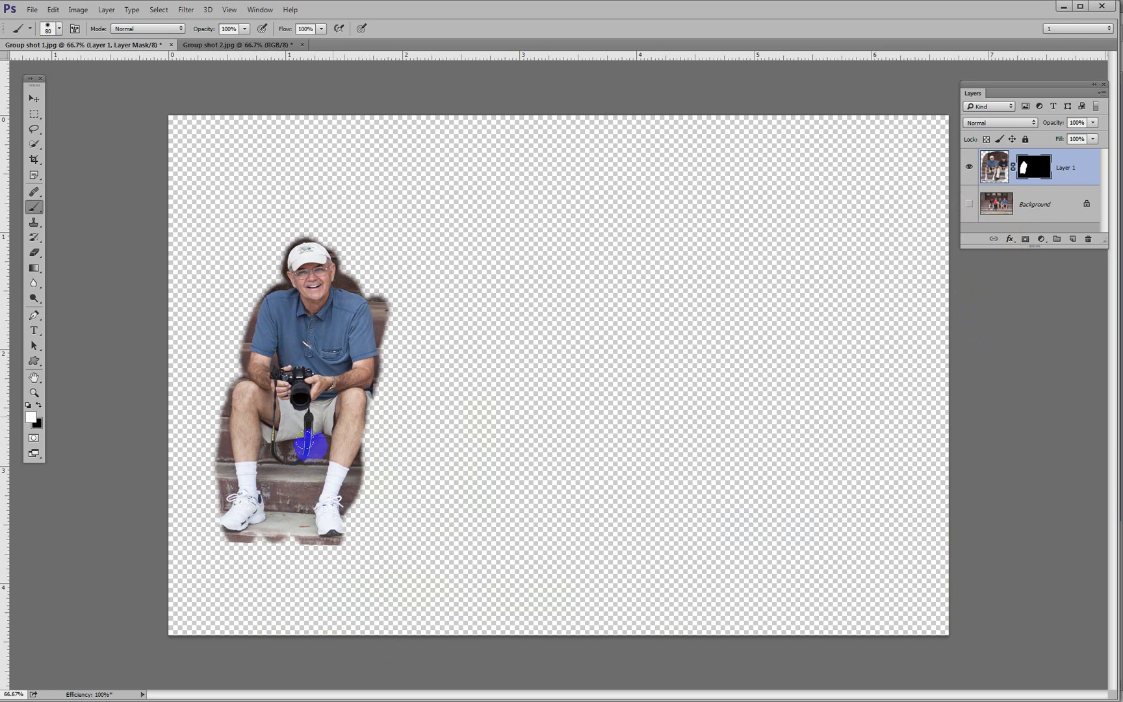
{"action": "left_click", "coordinate": [236, 517]}
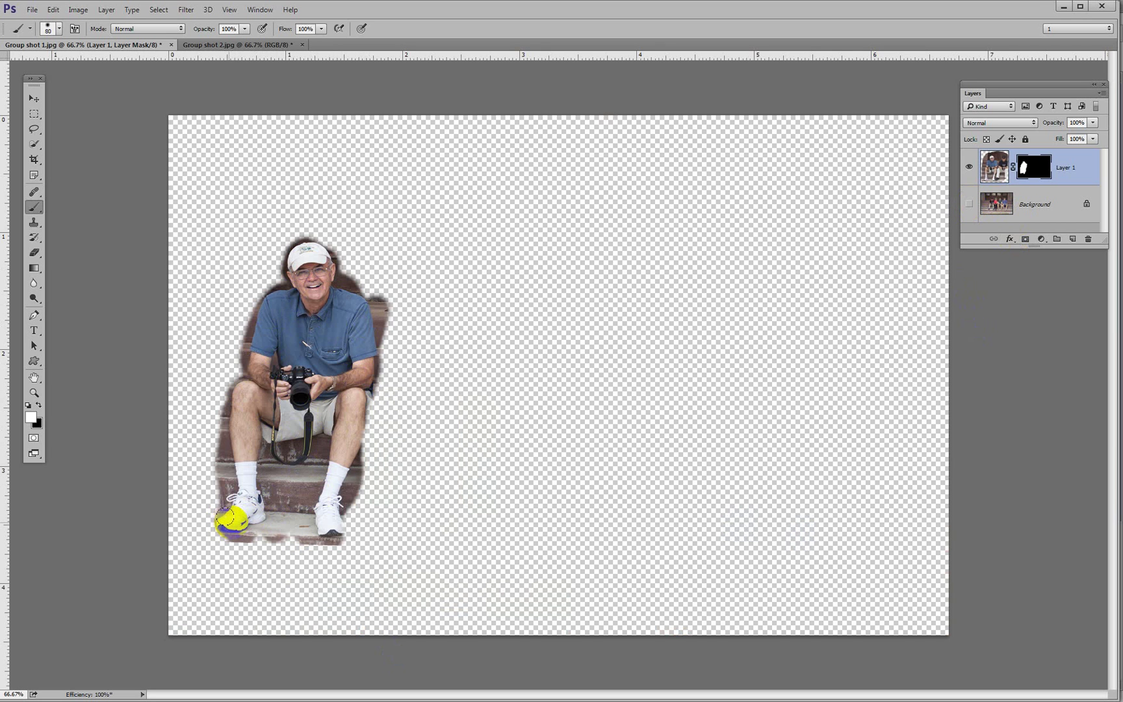
{"action": "left_click", "coordinate": [330, 517]}
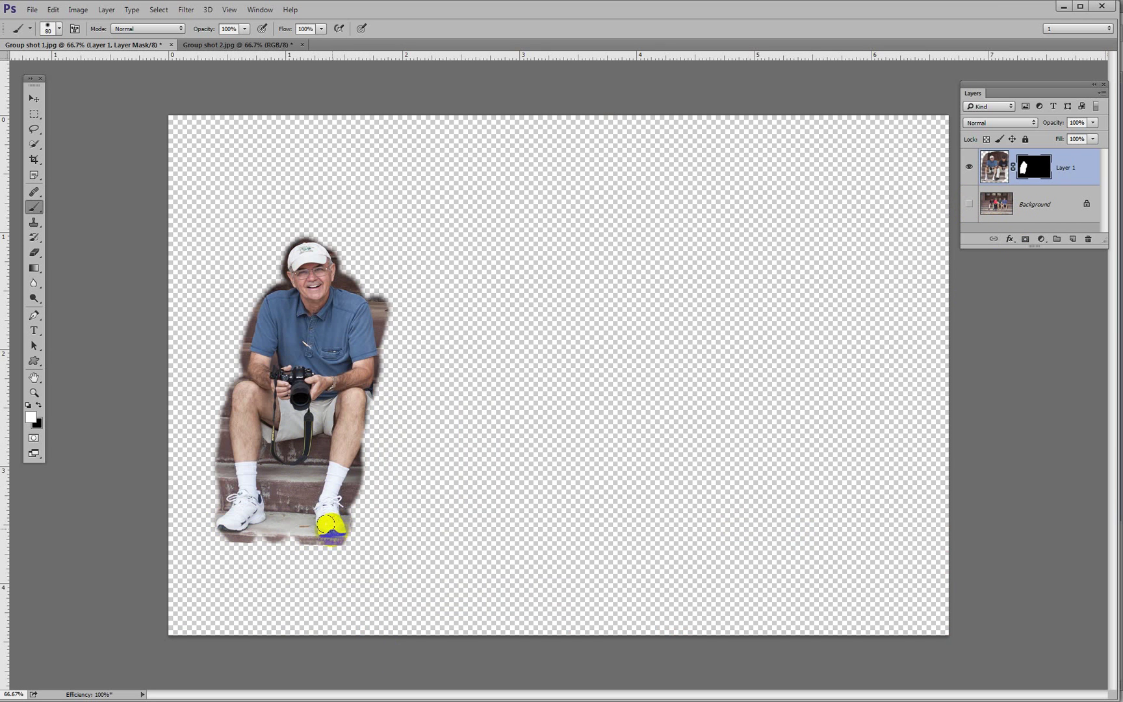
{"action": "mouse_move", "coordinate": [353, 388]}
{"action": "left_mouse_down"}
{"action": "mouse_move", "coordinate": [329, 453]}
{"action": "mouse_move", "coordinate": [345, 440]}
{"action": "mouse_move", "coordinate": [345, 419]}
{"action": "left_mouse_up"}
{"action": "left_click", "coordinate": [313, 251]}
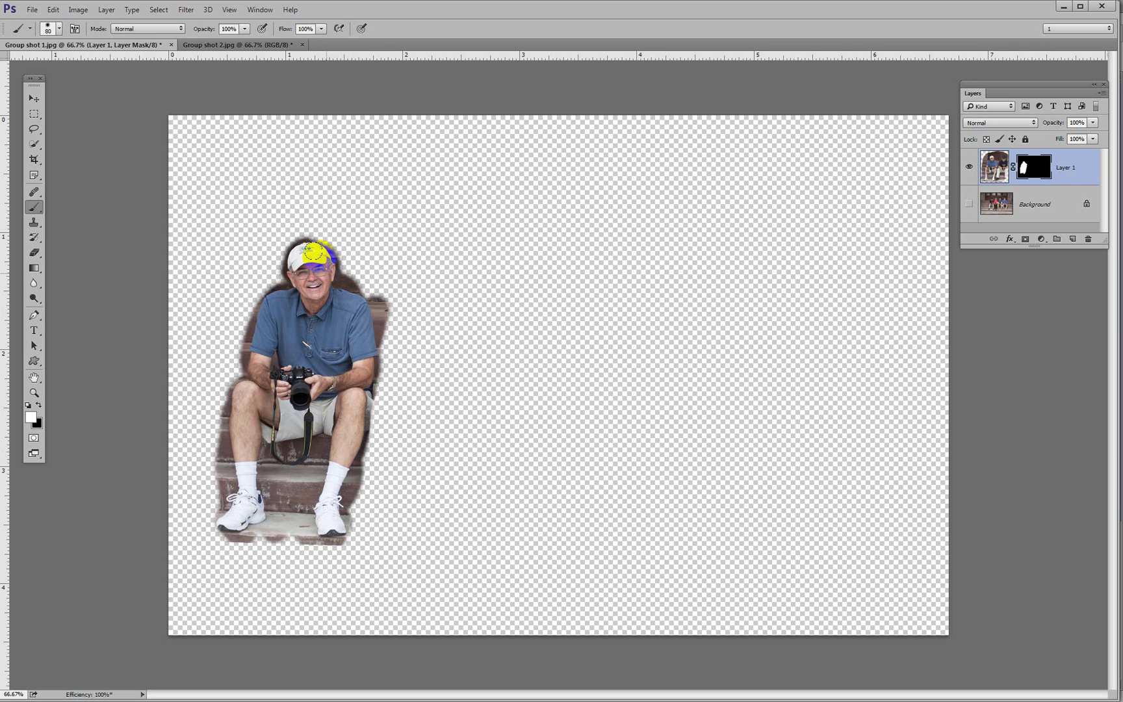
View Layer 1's mask on its own, return to the layer image and show the Background layer again
{"action": "left_click", "coordinate": [1042, 167]}
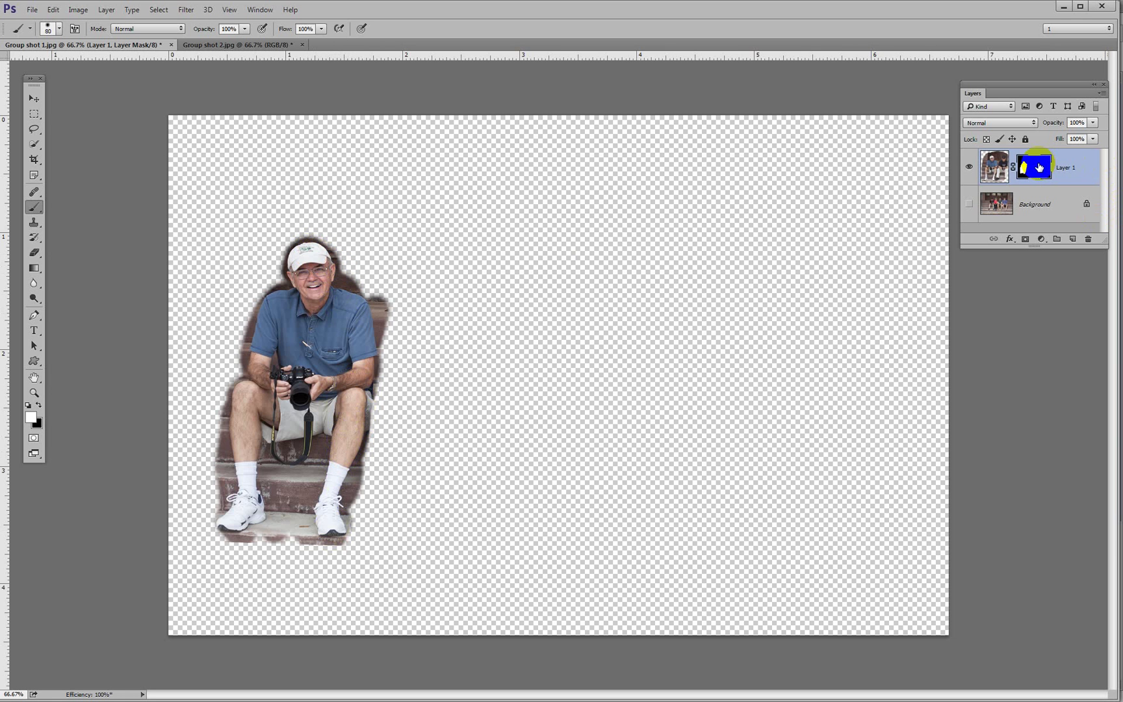
{"action": "left_click", "coordinate": [1039, 168], "text": "alt"}
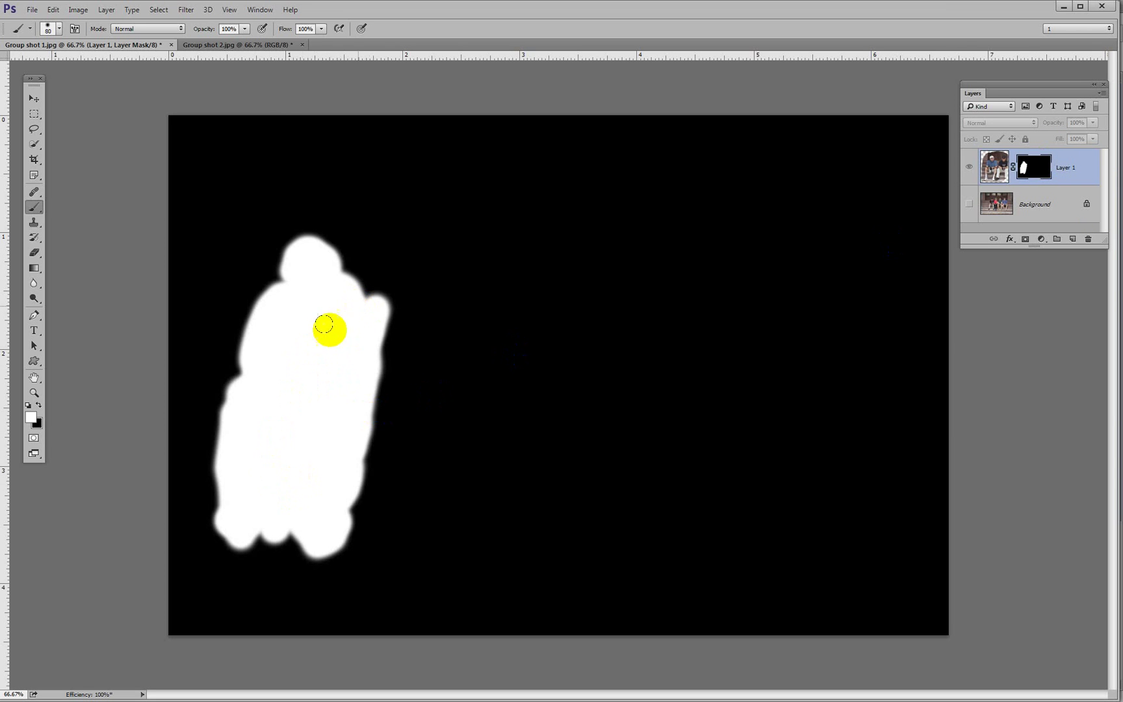
{"action": "left_click", "coordinate": [988, 174]}
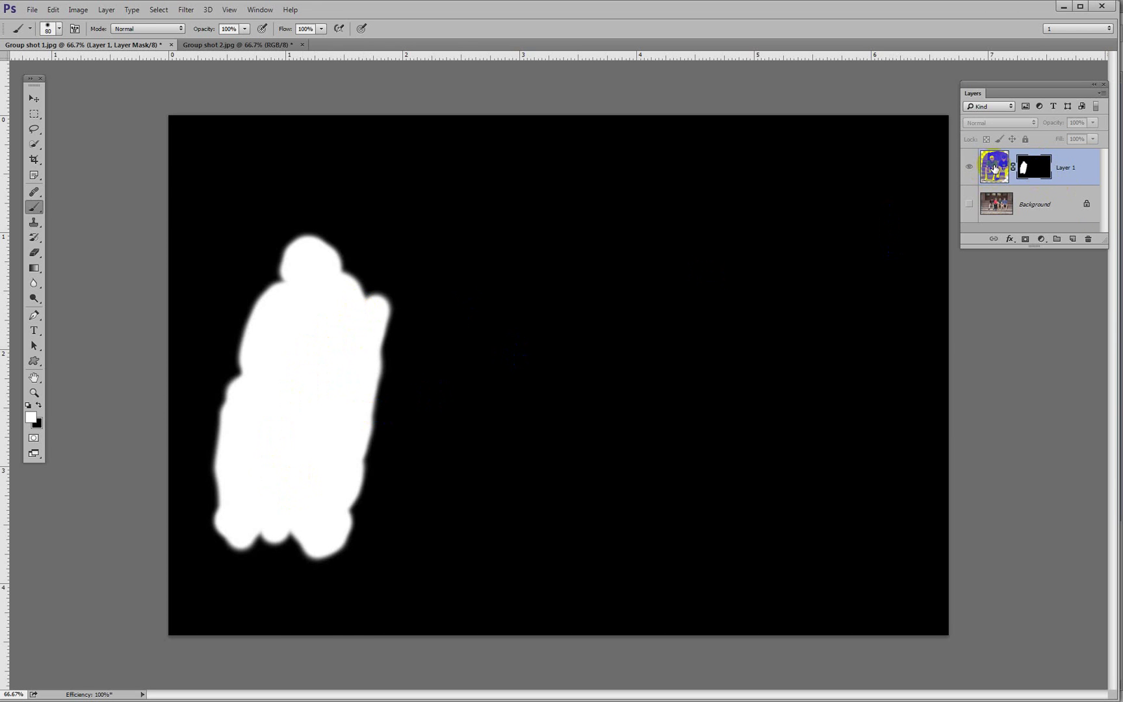
{"action": "left_click", "coordinate": [994, 169]}
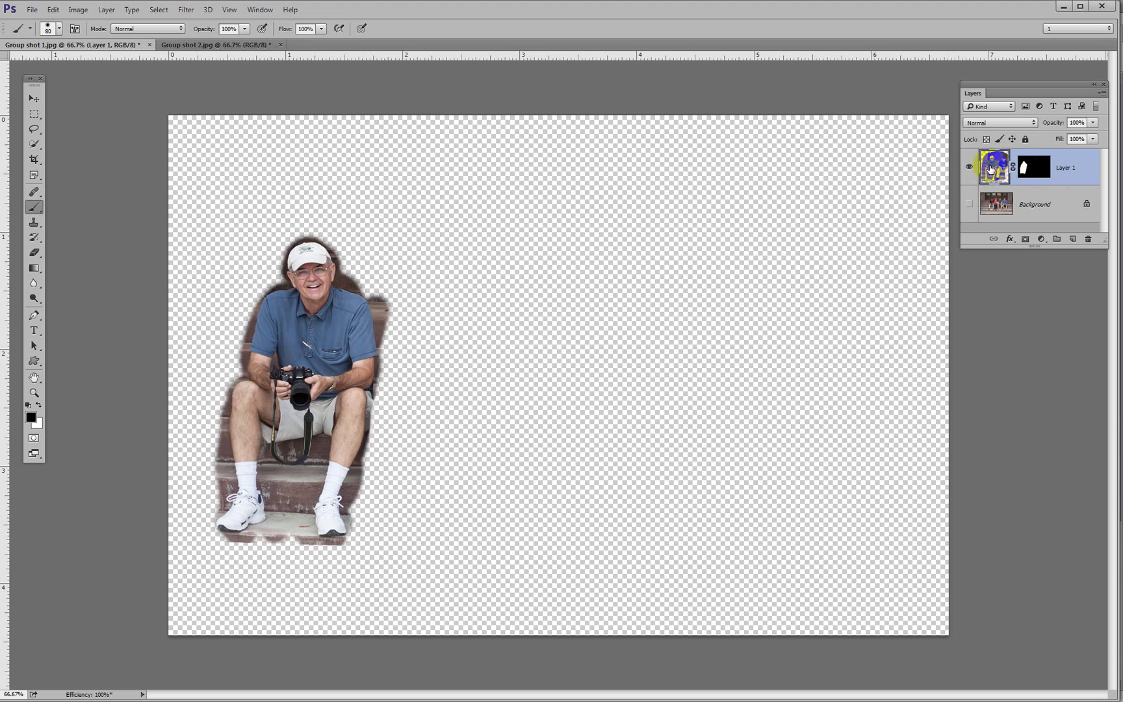
{"action": "left_click", "coordinate": [969, 205]}
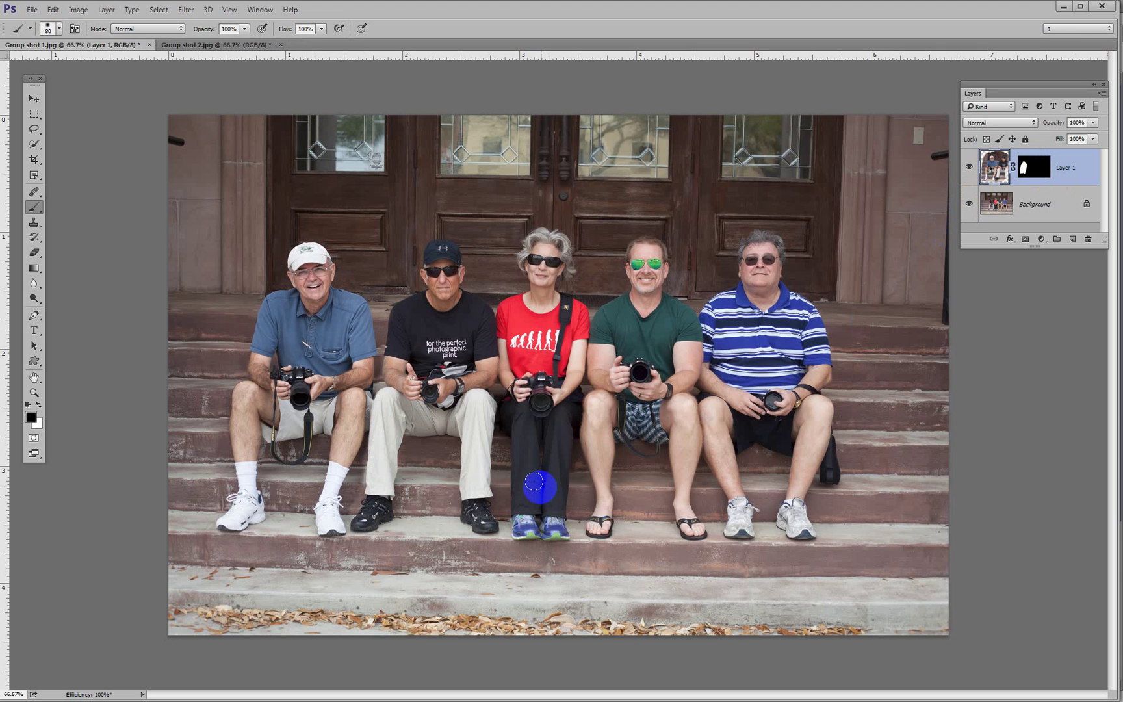
{"action": "mouse_move", "coordinate": [534, 482]}
{"action": "left_mouse_down"}
{"action": "mouse_move", "coordinate": [524, 507]}
{"action": "mouse_move", "coordinate": [484, 529]}
{"action": "left_mouse_up"}
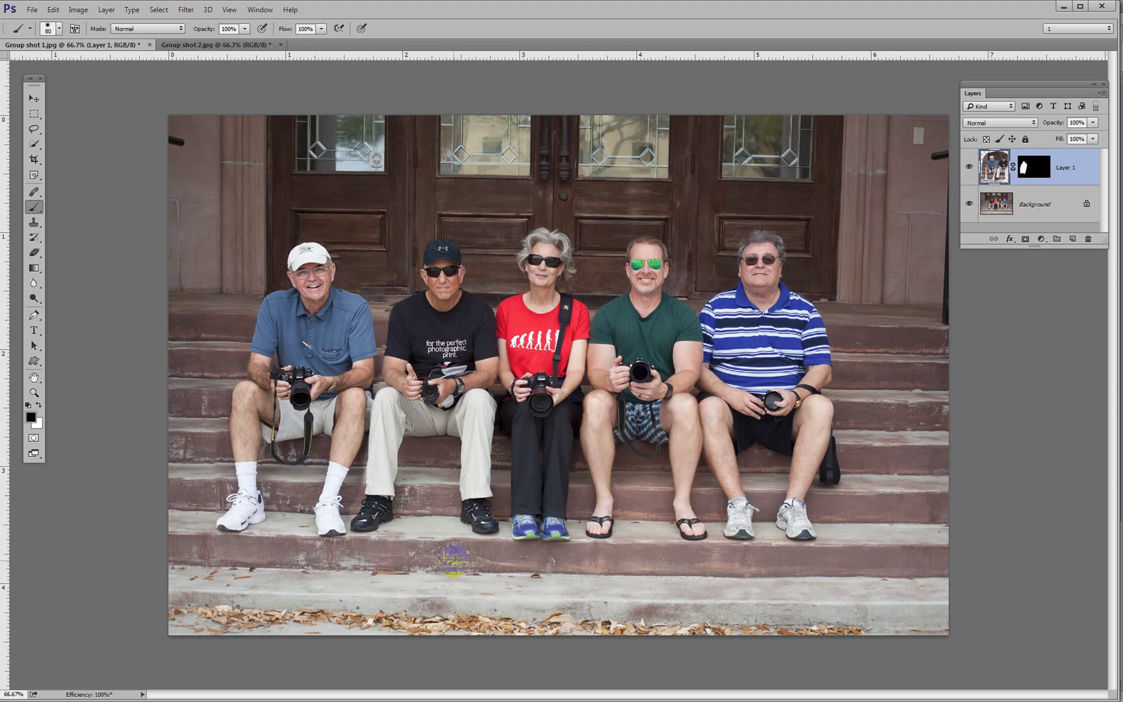
{"action": "mouse_move", "coordinate": [364, 279]}
{"action": "left_mouse_down"}
{"action": "mouse_move", "coordinate": [385, 297]}
{"action": "mouse_move", "coordinate": [319, 243]}
{"action": "left_mouse_up"}
Paint black on Layer 1's mask with a size 20 brush to remove mismatched door and step edges around the blue-shirted man's head and shoulders
{"action": "key", "text": "z"}
{"action": "left_click_drag", "start_coordinate": [261, 220], "coordinate": [417, 357]}
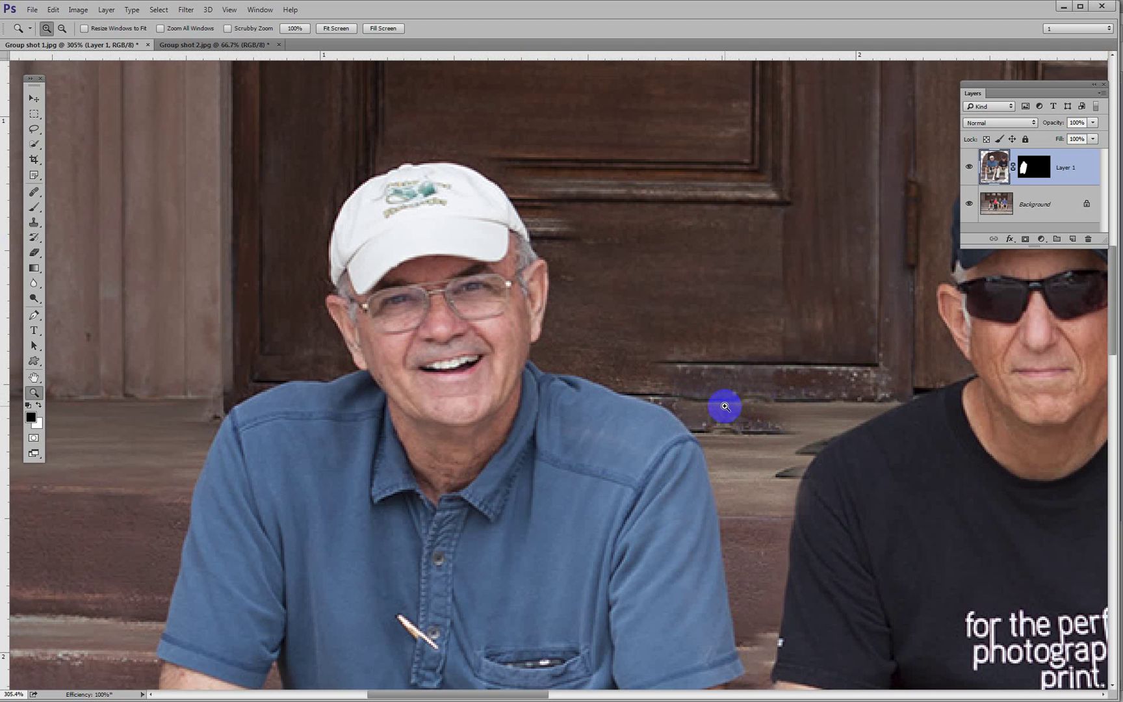
{"action": "key", "text": "b"}
{"action": "left_click", "coordinate": [1034, 166]}
{"action": "key", "text": "x"}
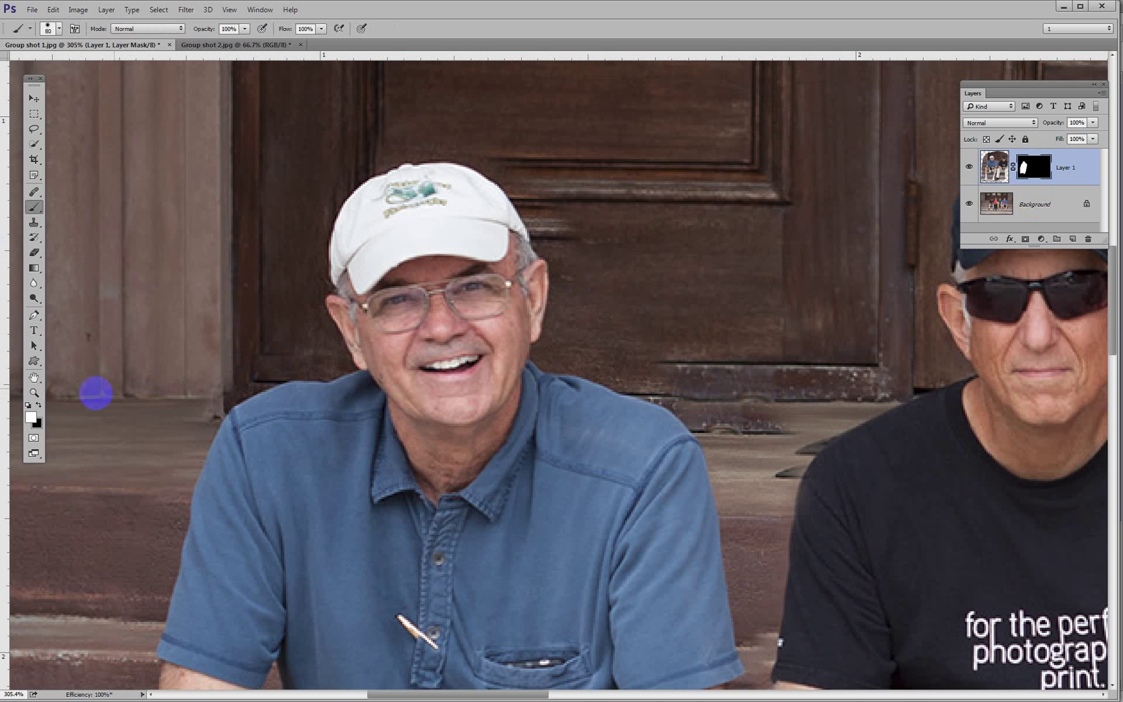
{"action": "left_click", "coordinate": [39, 405]}
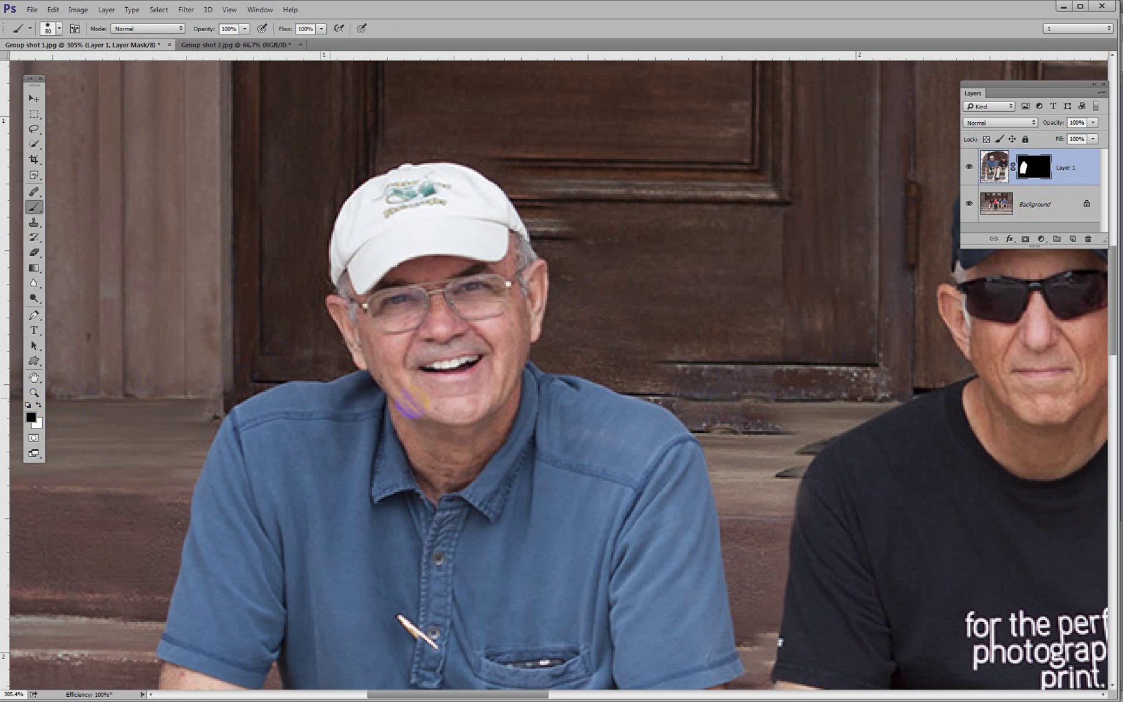
{"action": "key", "text": "bracketleft"}
{"action": "key", "text": "bracketleft"}
{"action": "key", "text": "bracketleft"}
{"action": "key", "text": "bracketleft"}
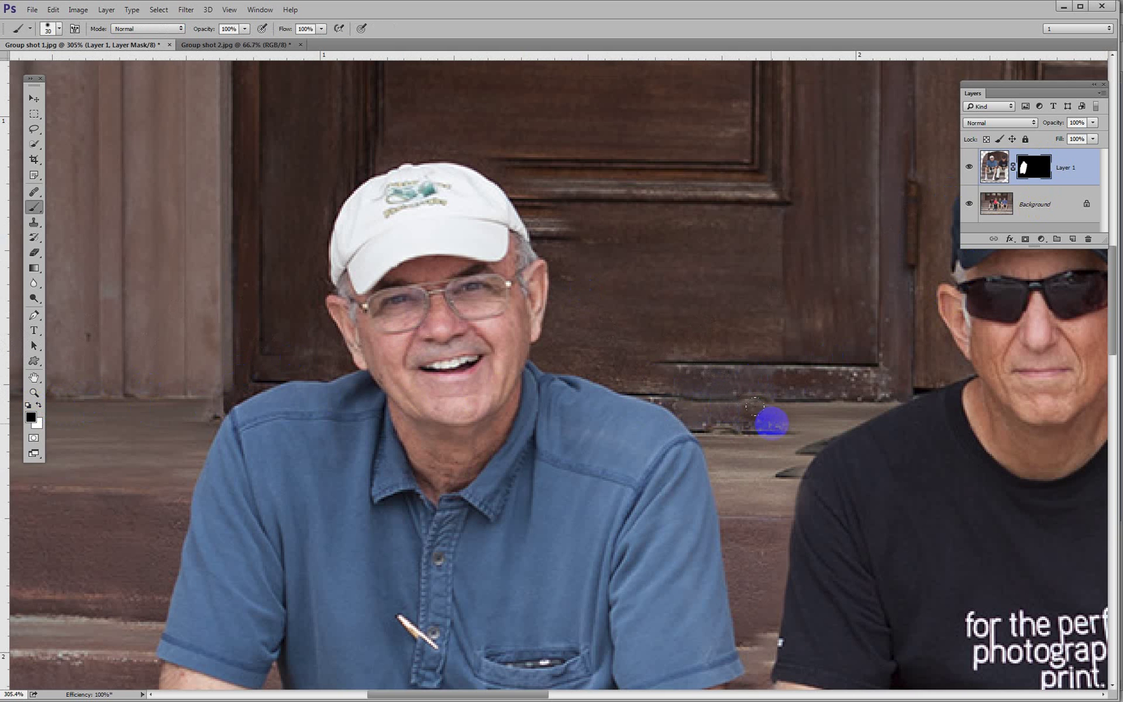
{"action": "key", "text": "bracketleft"}
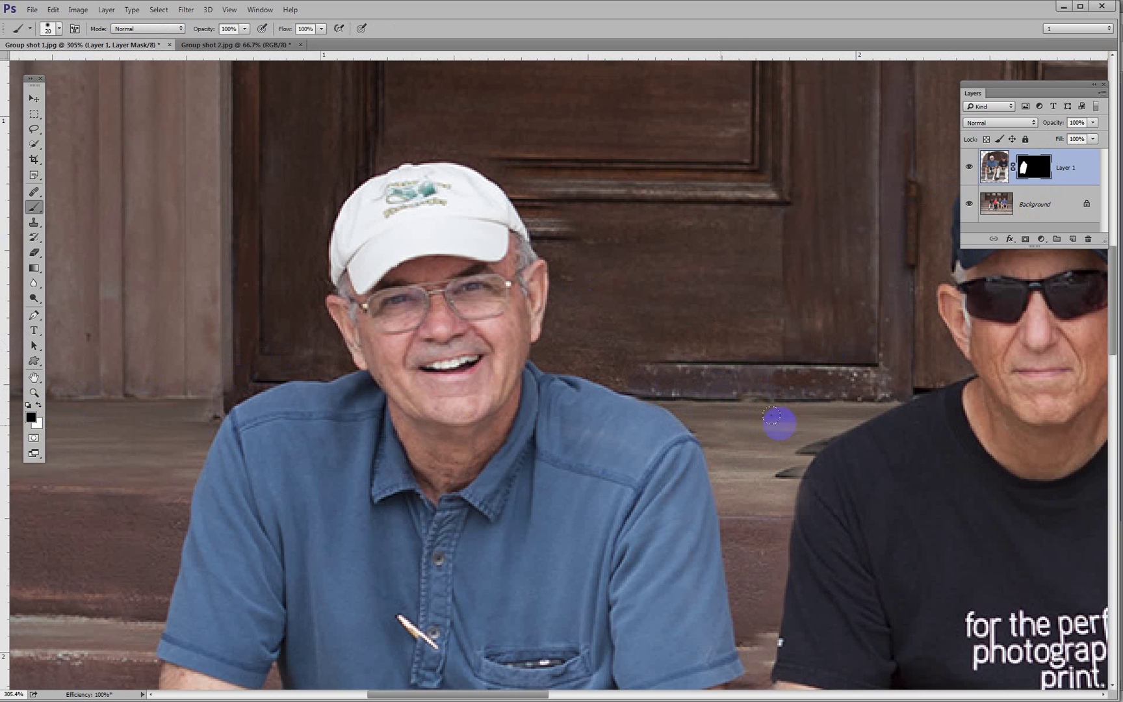
{"action": "left_click", "coordinate": [654, 366]}
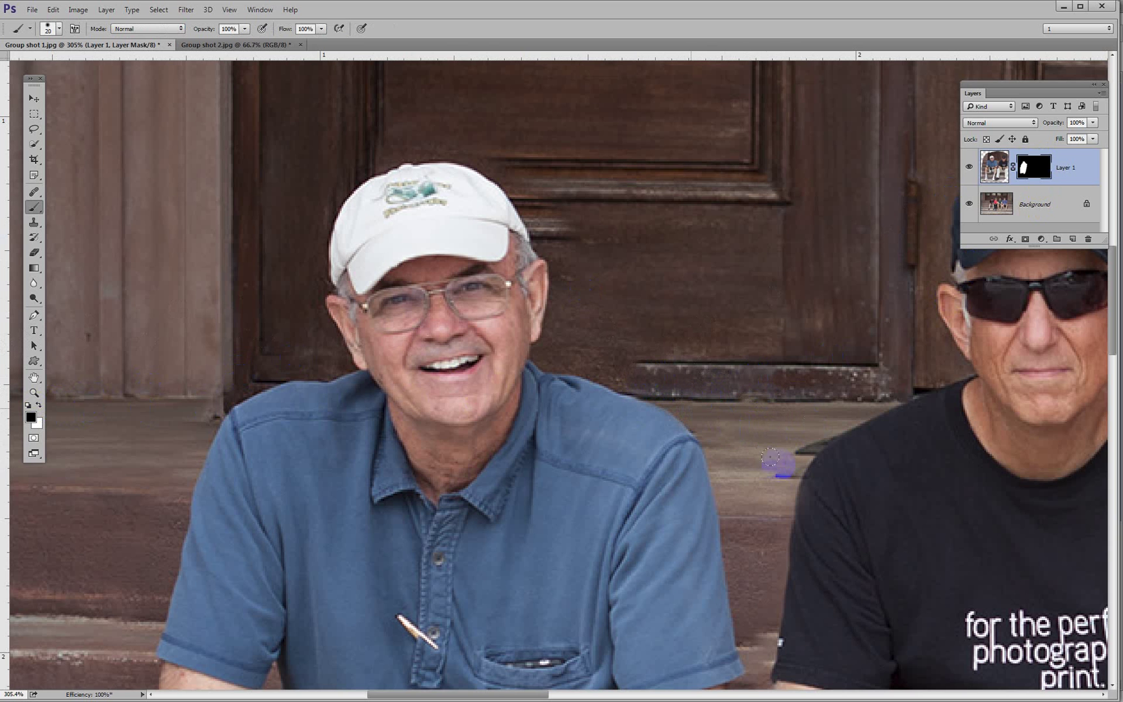
{"action": "left_click_drag", "start_coordinate": [773, 462], "coordinate": [778, 455]}
{"action": "left_click_drag", "start_coordinate": [629, 367], "coordinate": [555, 357]}
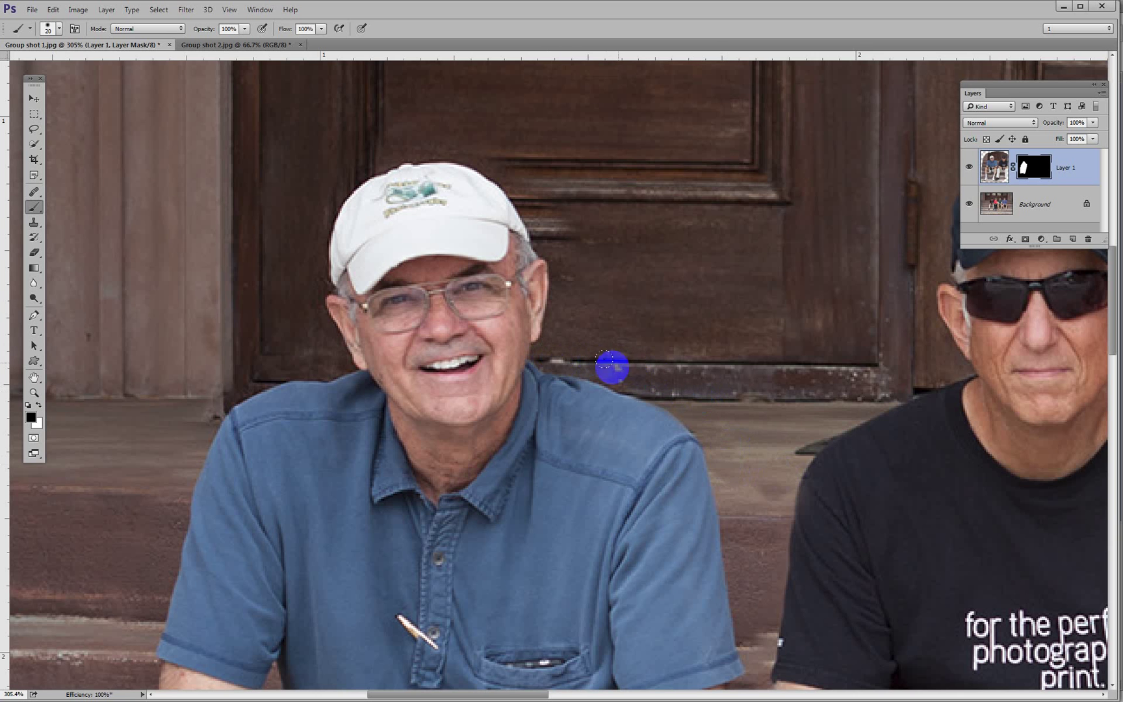
{"action": "mouse_move", "coordinate": [260, 374]}
{"action": "left_mouse_down"}
{"action": "mouse_move", "coordinate": [218, 381]}
{"action": "mouse_move", "coordinate": [244, 366]}
{"action": "mouse_move", "coordinate": [229, 371]}
{"action": "mouse_move", "coordinate": [260, 359]}
{"action": "mouse_move", "coordinate": [199, 405]}
{"action": "mouse_move", "coordinate": [211, 377]}
{"action": "mouse_move", "coordinate": [181, 420]}
{"action": "mouse_move", "coordinate": [221, 362]}
{"action": "mouse_move", "coordinate": [177, 418]}
{"action": "mouse_move", "coordinate": [89, 679]}
{"action": "mouse_move", "coordinate": [256, 643]}
{"action": "mouse_move", "coordinate": [280, 676]}
{"action": "left_mouse_up"}
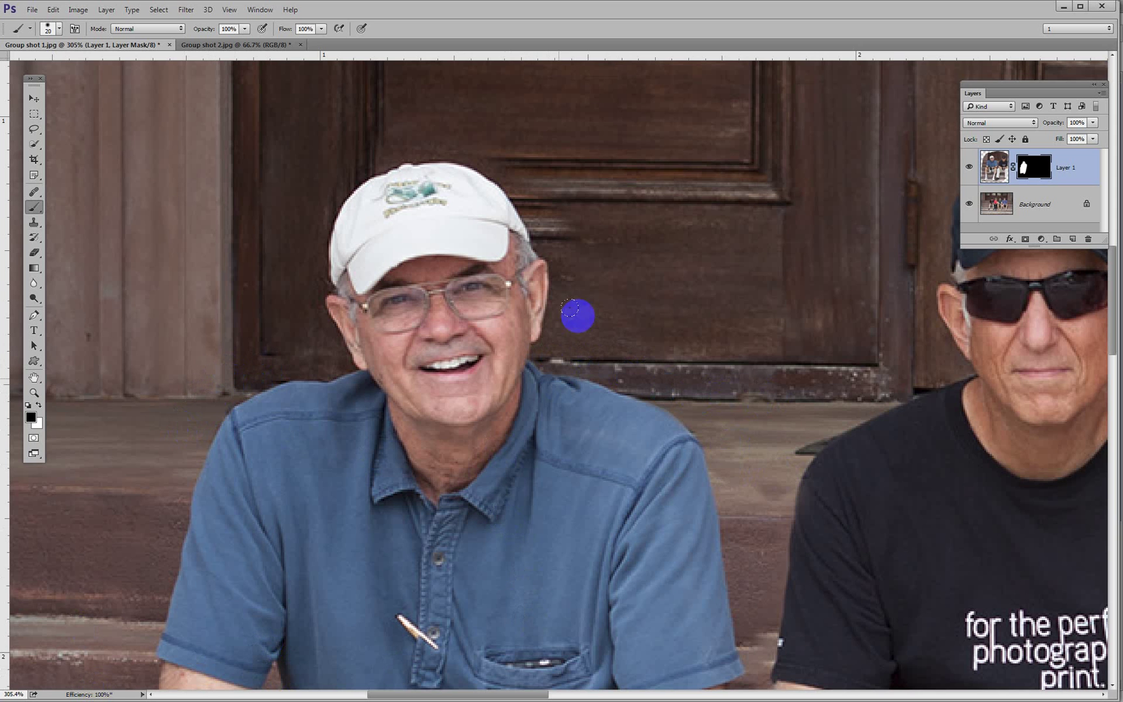
{"action": "mouse_move", "coordinate": [572, 236]}
{"action": "left_mouse_down"}
{"action": "mouse_move", "coordinate": [537, 218]}
{"action": "mouse_move", "coordinate": [581, 228]}
{"action": "mouse_move", "coordinate": [535, 209]}
{"action": "mouse_move", "coordinate": [592, 242]}
{"action": "left_mouse_up"}
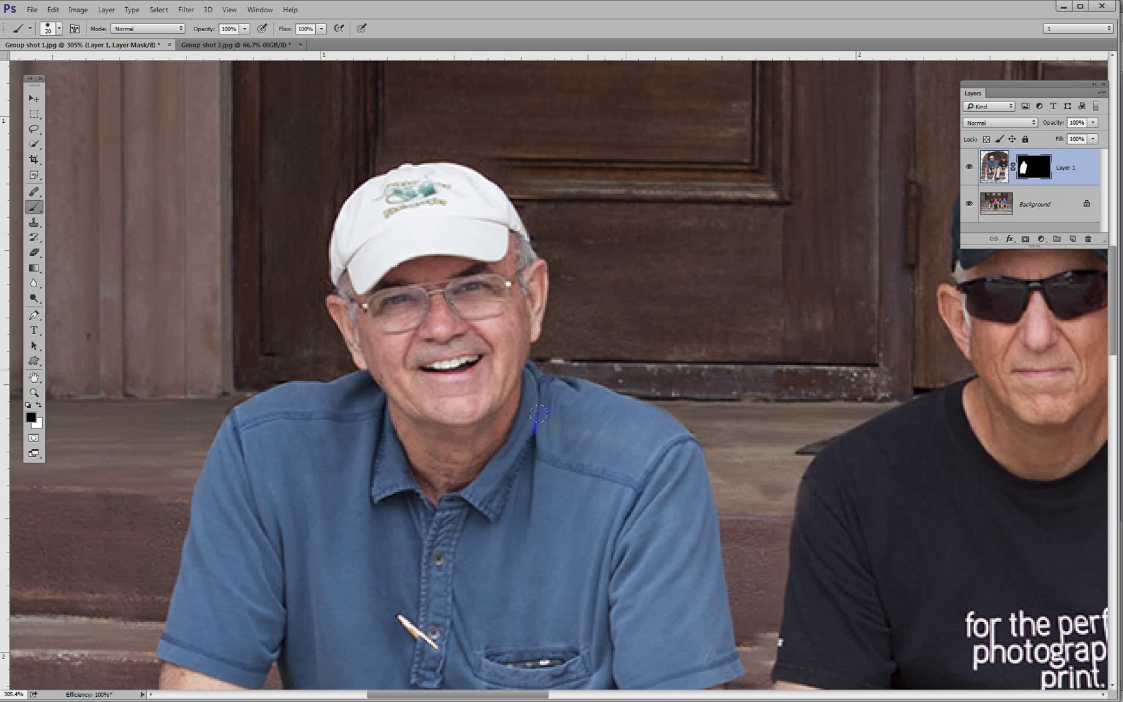
Paint white on Layer 1's mask along the trouser leg of the man in black, down to his shoe, to clean up its edge
{"action": "left_click_drag", "start_coordinate": [334, 666], "coordinate": [397, 372]}
{"action": "left_click_drag", "start_coordinate": [437, 514], "coordinate": [406, 293]}
{"action": "left_click_drag", "start_coordinate": [461, 464], "coordinate": [427, 189]}
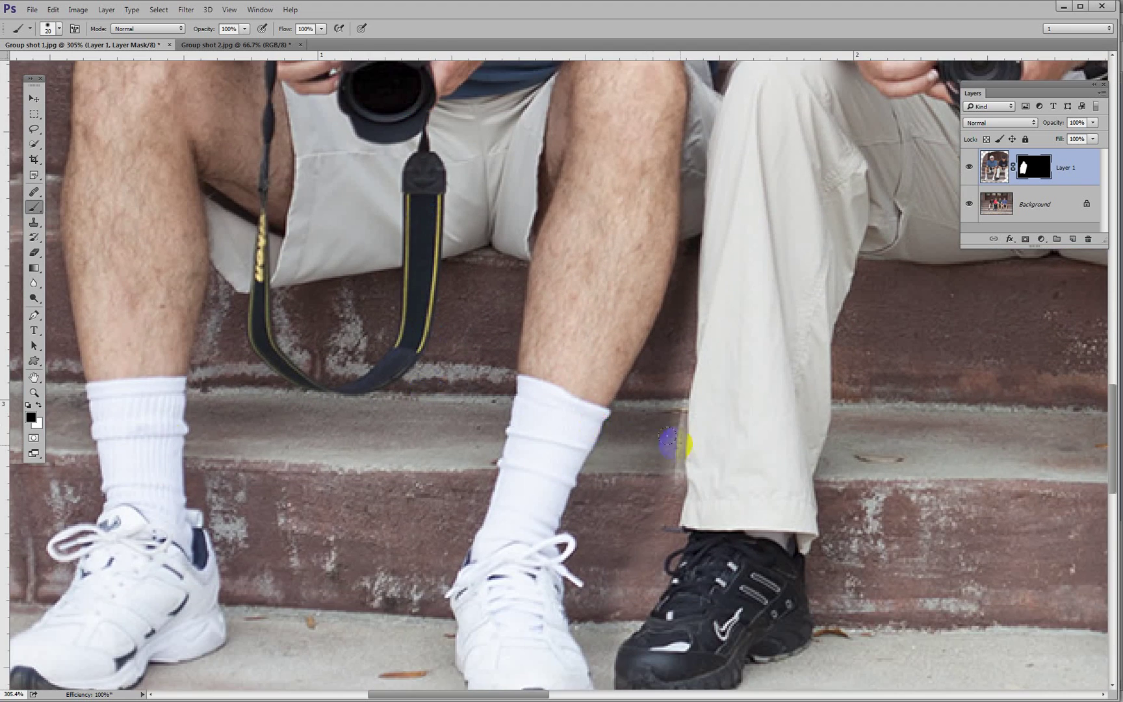
{"action": "left_click", "coordinate": [28, 405]}
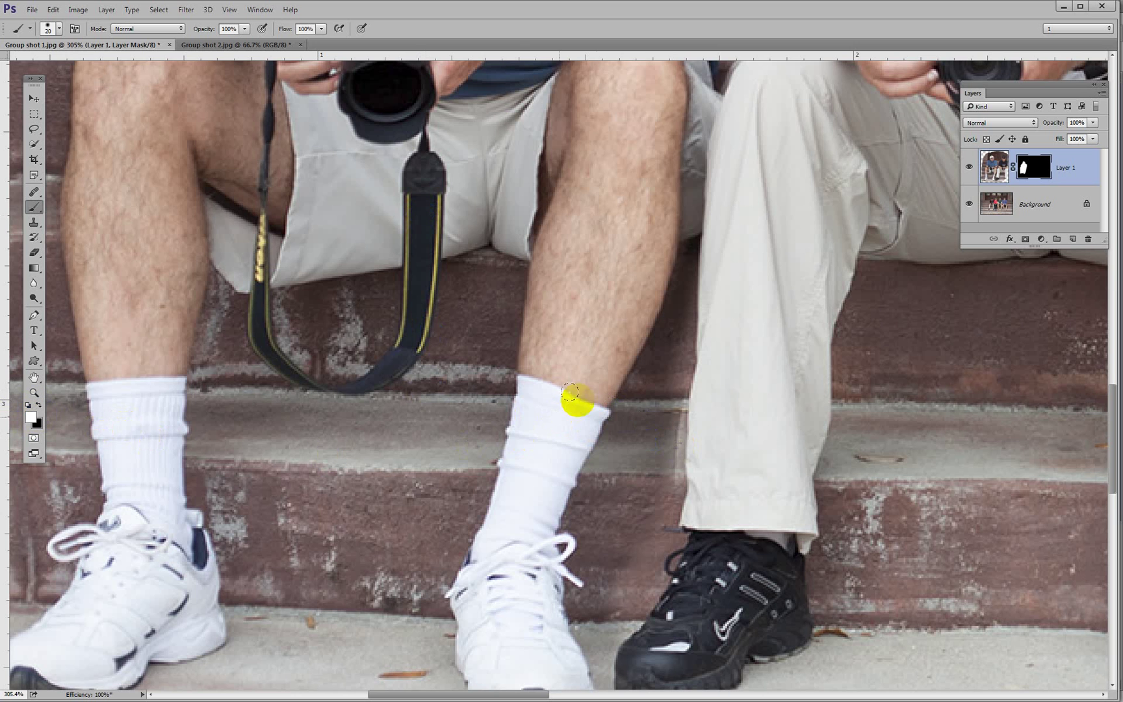
{"action": "mouse_move", "coordinate": [697, 376]}
{"action": "left_mouse_down"}
{"action": "mouse_move", "coordinate": [682, 447]}
{"action": "mouse_move", "coordinate": [698, 361]}
{"action": "left_mouse_up"}
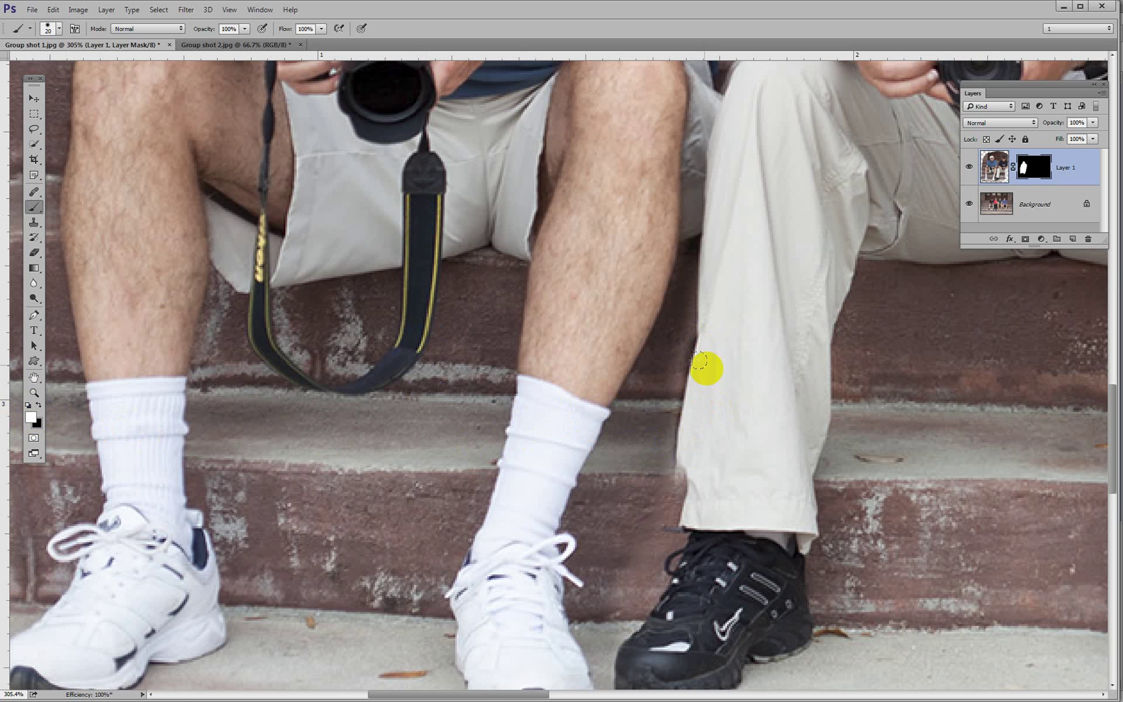
{"action": "mouse_move", "coordinate": [686, 485]}
{"action": "left_mouse_down"}
{"action": "mouse_move", "coordinate": [685, 450]}
{"action": "mouse_move", "coordinate": [671, 506]}
{"action": "mouse_move", "coordinate": [687, 427]}
{"action": "mouse_move", "coordinate": [672, 417]}
{"action": "mouse_move", "coordinate": [667, 503]}
{"action": "left_mouse_up"}
{"action": "mouse_move", "coordinate": [646, 580]}
{"action": "left_mouse_down"}
{"action": "mouse_move", "coordinate": [622, 565]}
{"action": "mouse_move", "coordinate": [641, 572]}
{"action": "mouse_move", "coordinate": [627, 604]}
{"action": "left_mouse_up"}
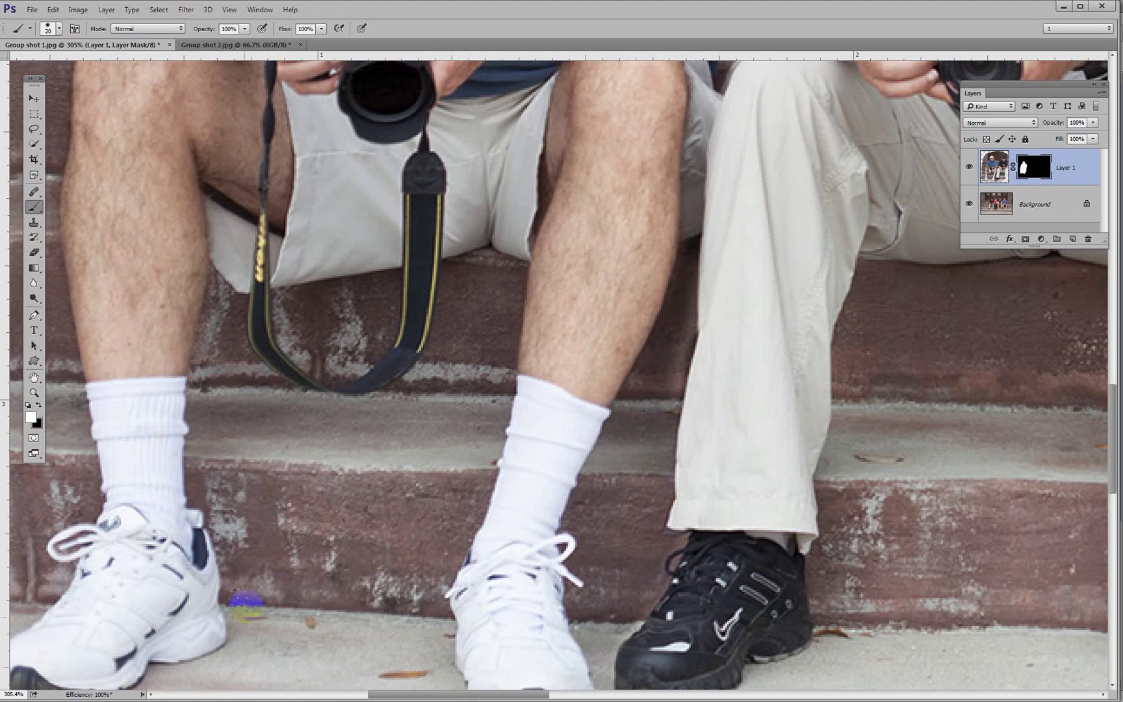
Crop the whole photo around the five people at the 7 by 5 ratio, rotated about -0.8° to level the steps, and apply the crop
{"action": "key", "text": "ctrl+0"}
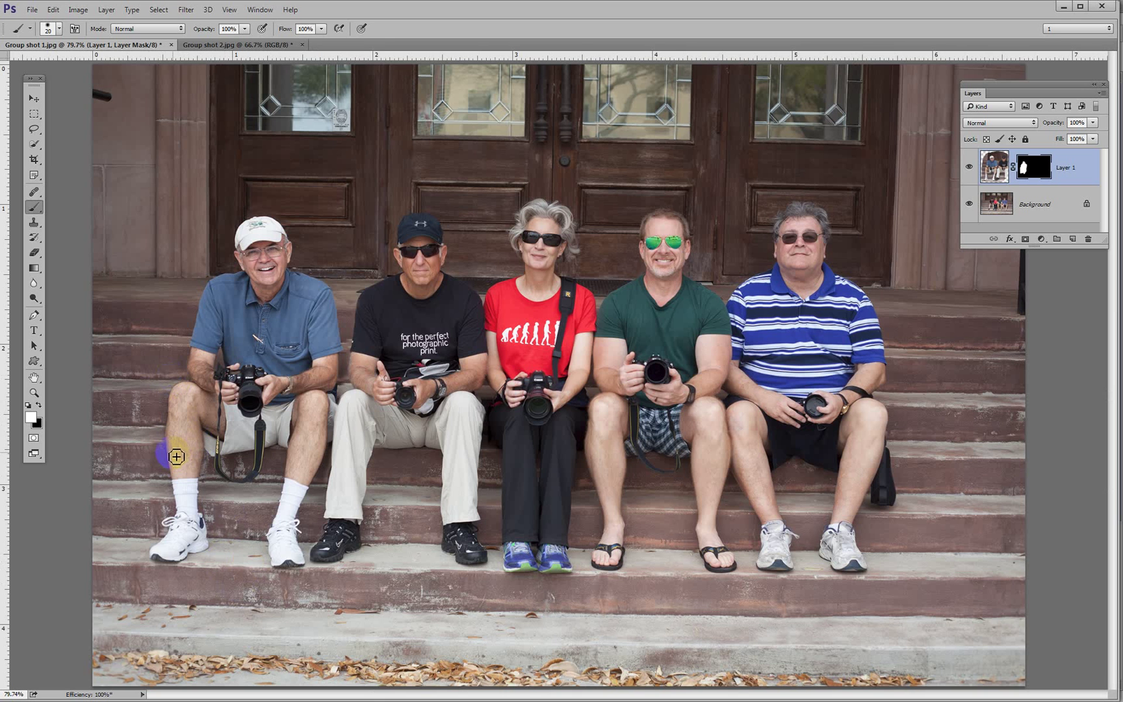
{"action": "key", "text": "c"}
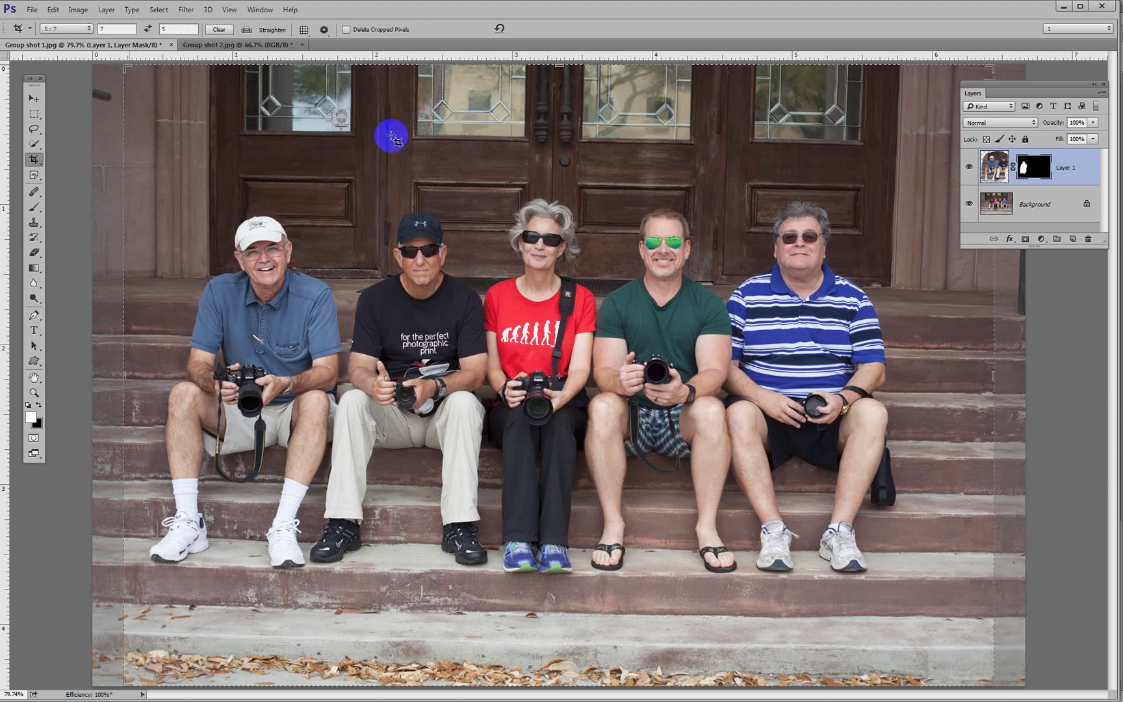
{"action": "left_click_drag", "start_coordinate": [991, 68], "coordinate": [973, 79]}
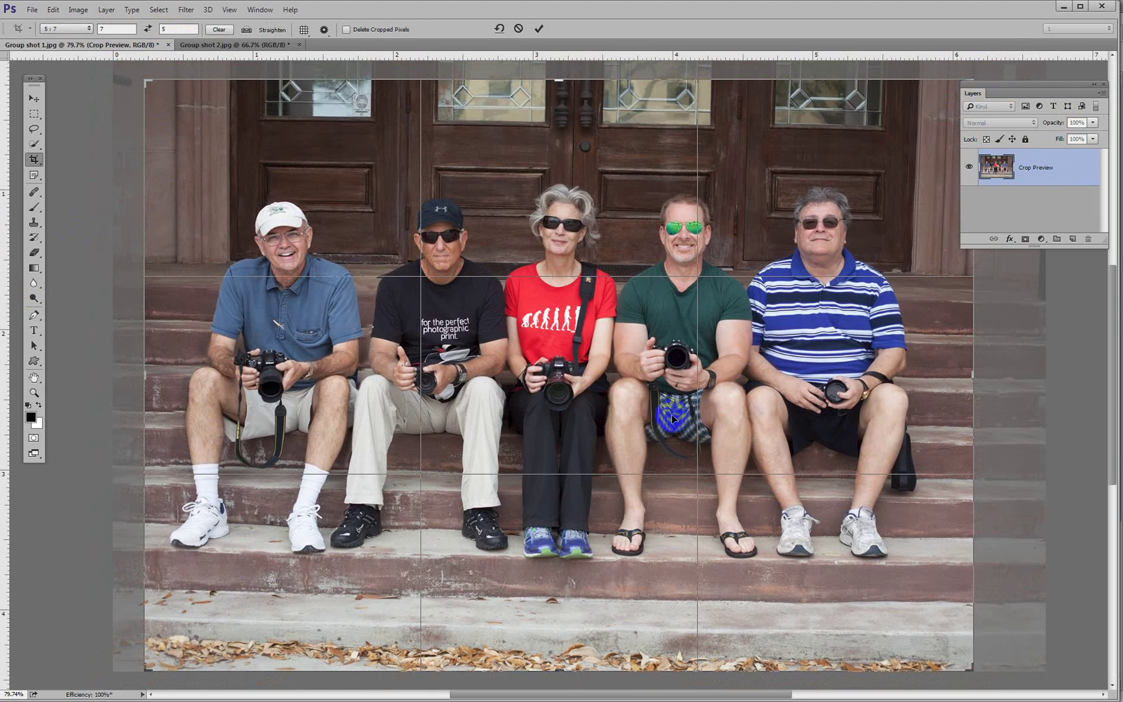
{"action": "left_click_drag", "start_coordinate": [672, 414], "coordinate": [676, 414]}
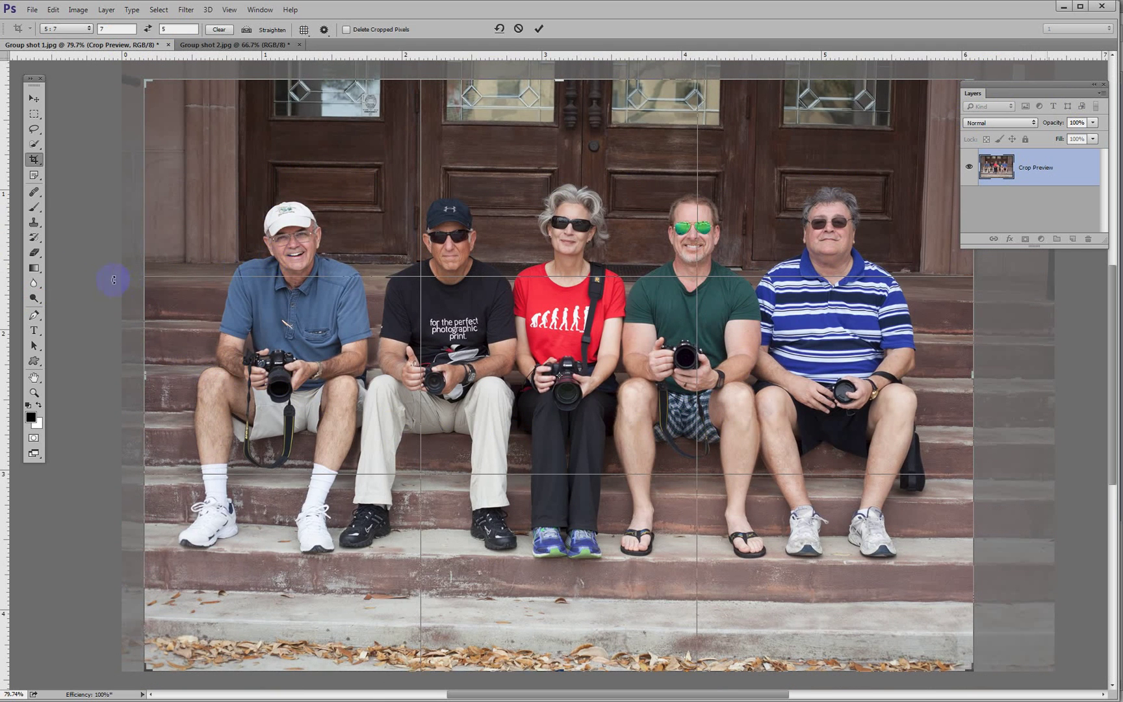
{"action": "left_click_drag", "start_coordinate": [111, 280], "coordinate": [114, 286]}
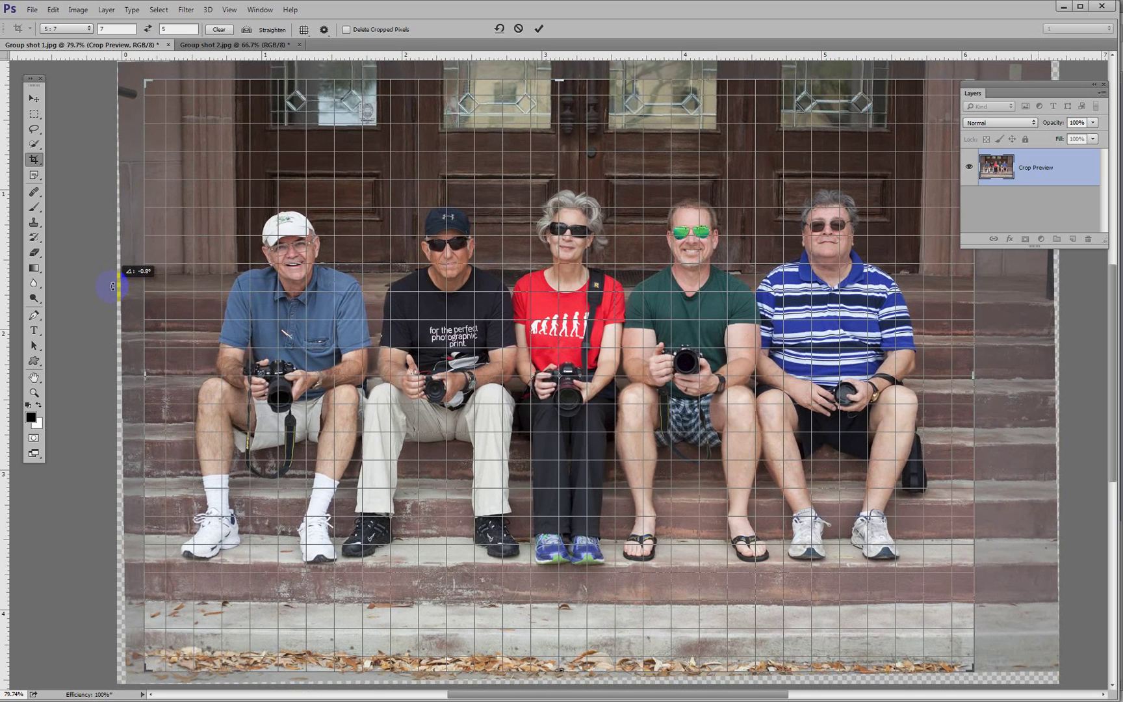
{"action": "left_click_drag", "start_coordinate": [114, 286], "coordinate": [113, 285]}
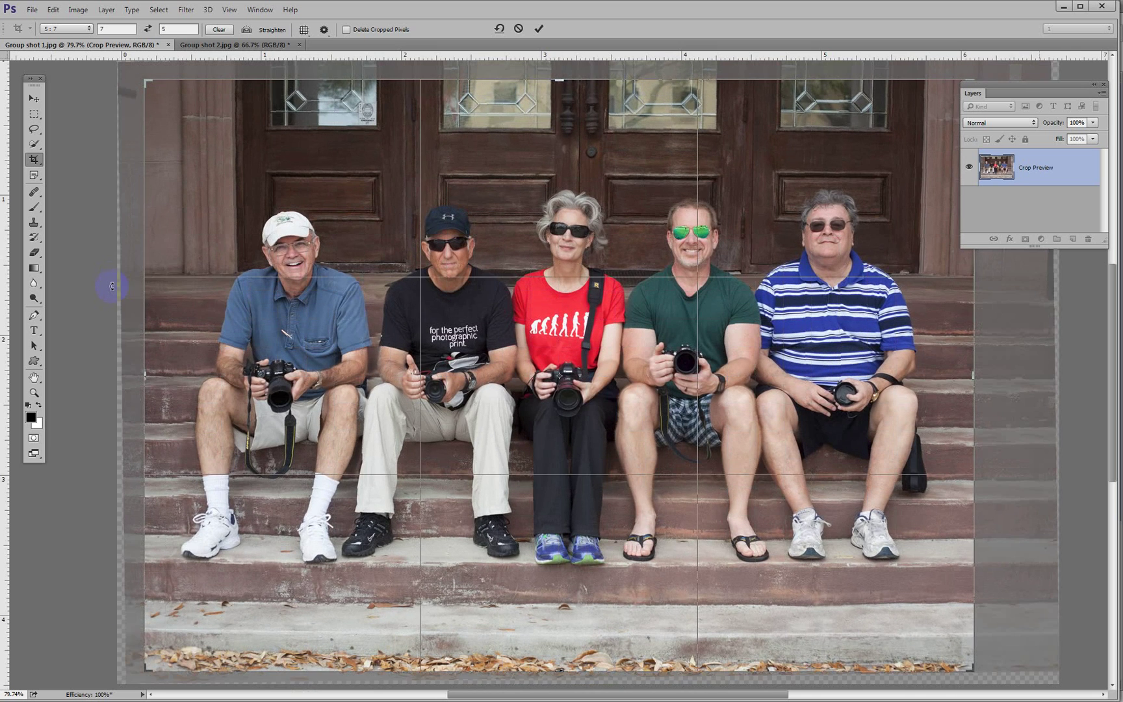
{"action": "left_click", "coordinate": [541, 29]}
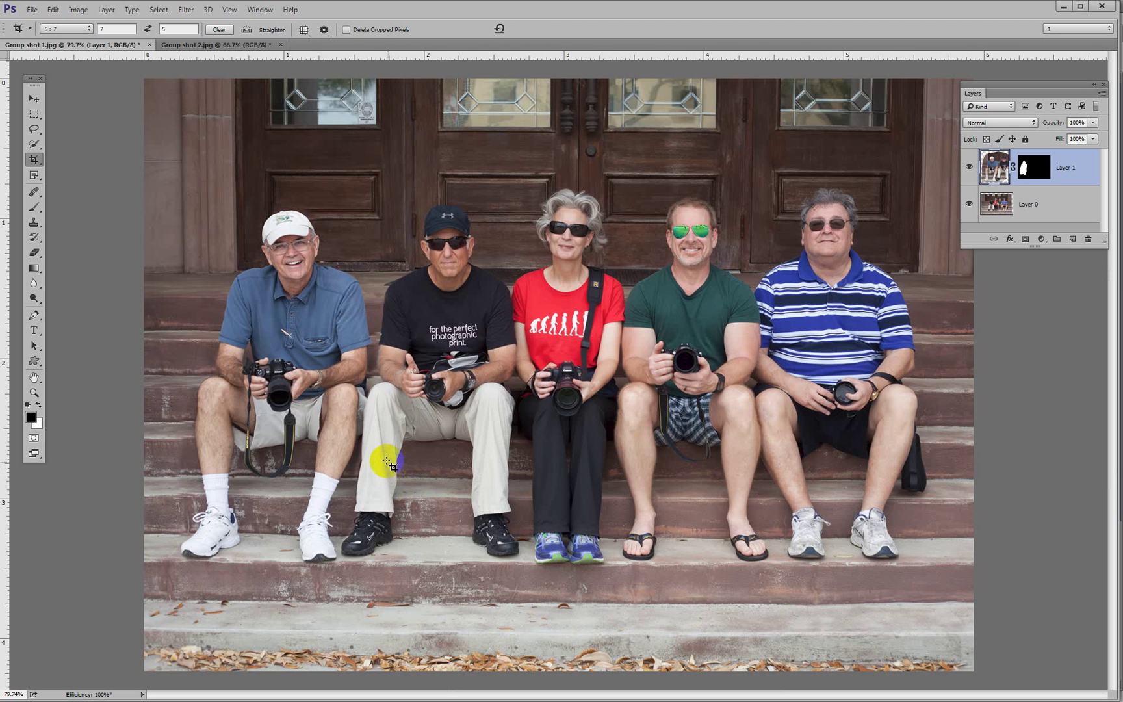